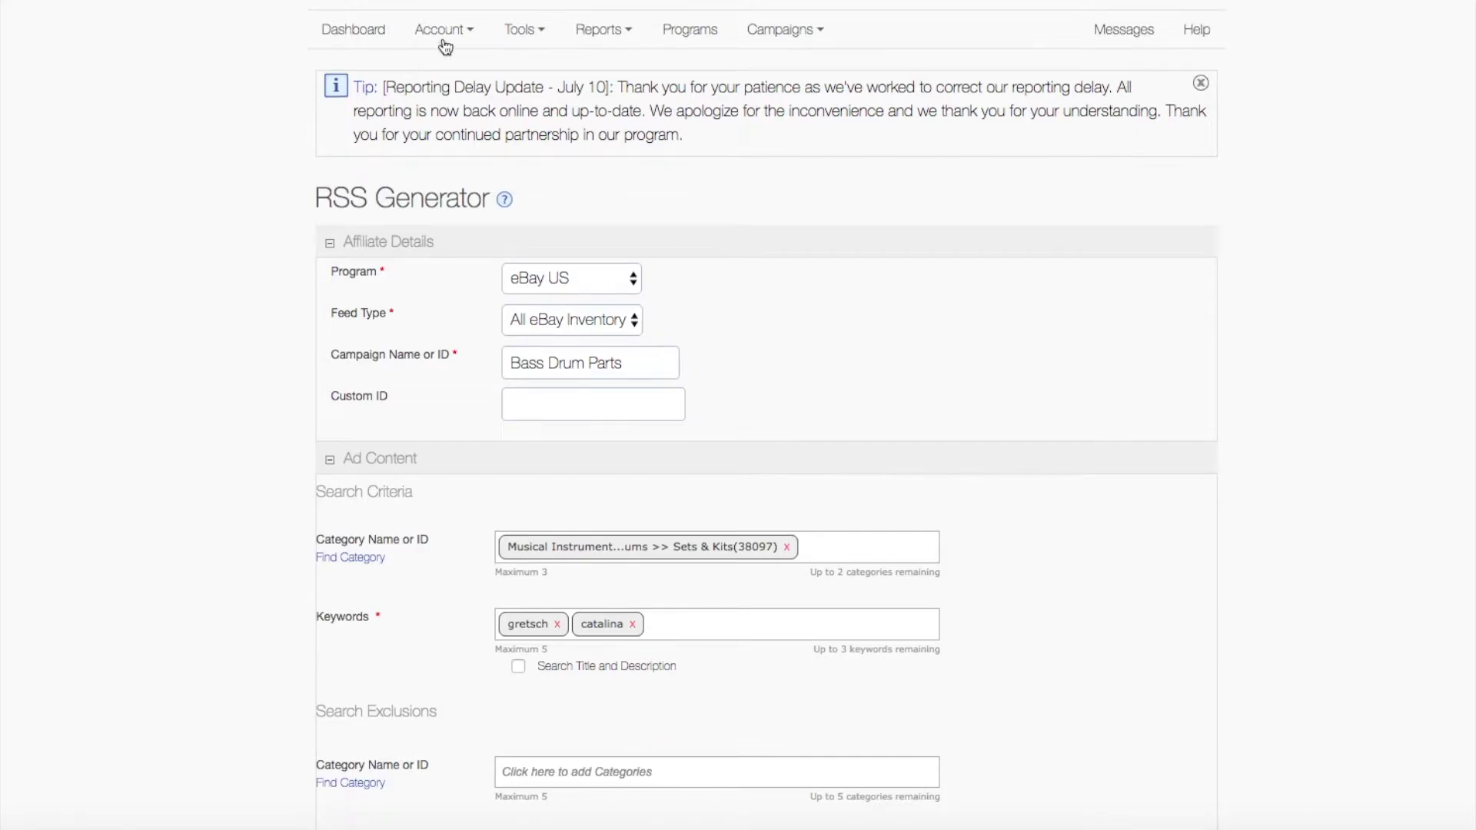
# Switch to the eBay Feeds for WordPress plugin page's Installation tab on WordPress.org.
pyautogui.click(521, 30)
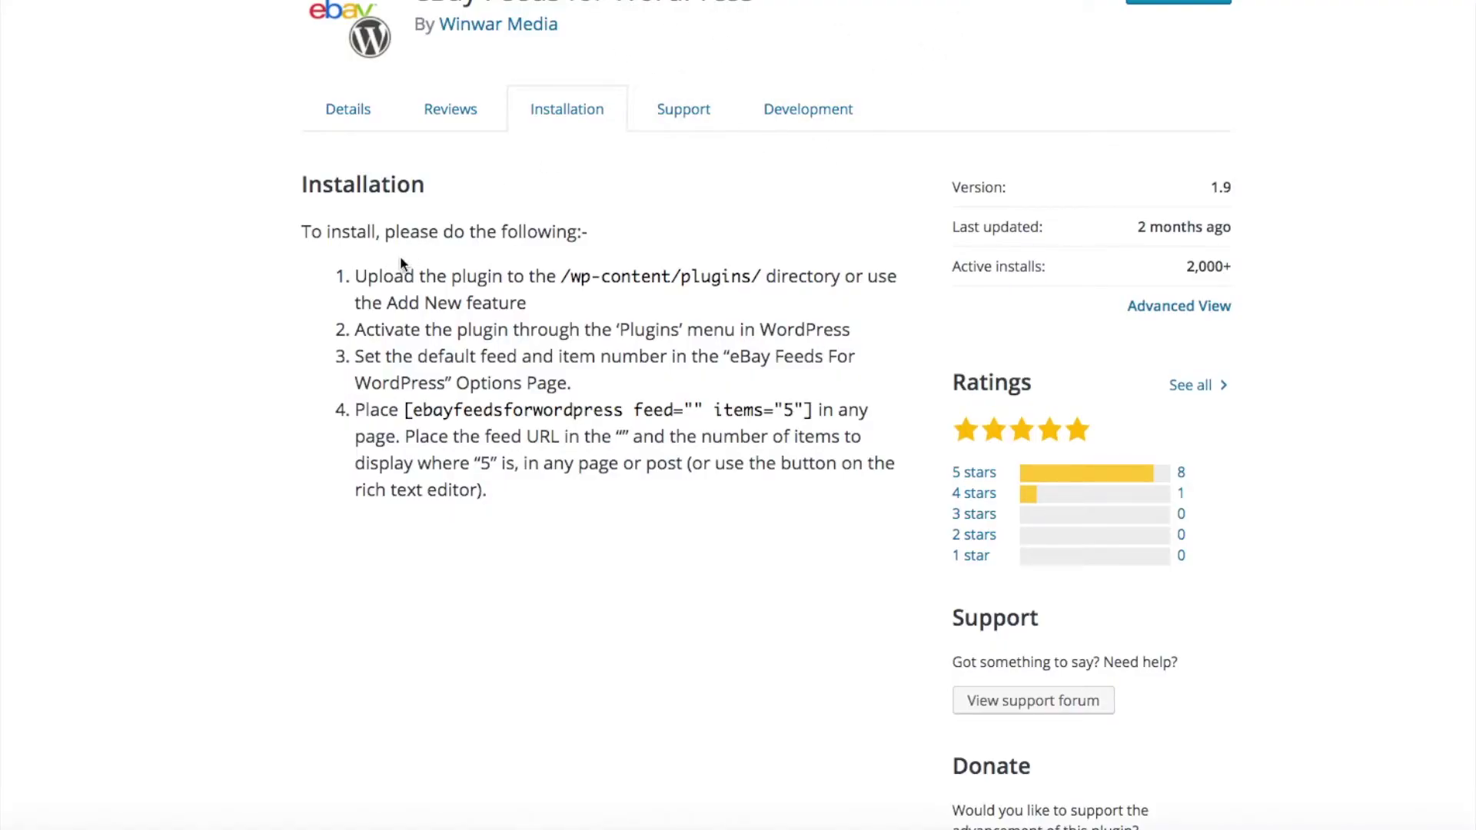
# Review the installation steps, highlighting the upload, activation and default-feed steps, then clear the selection.
pyautogui.scroll(1, 449, 313)
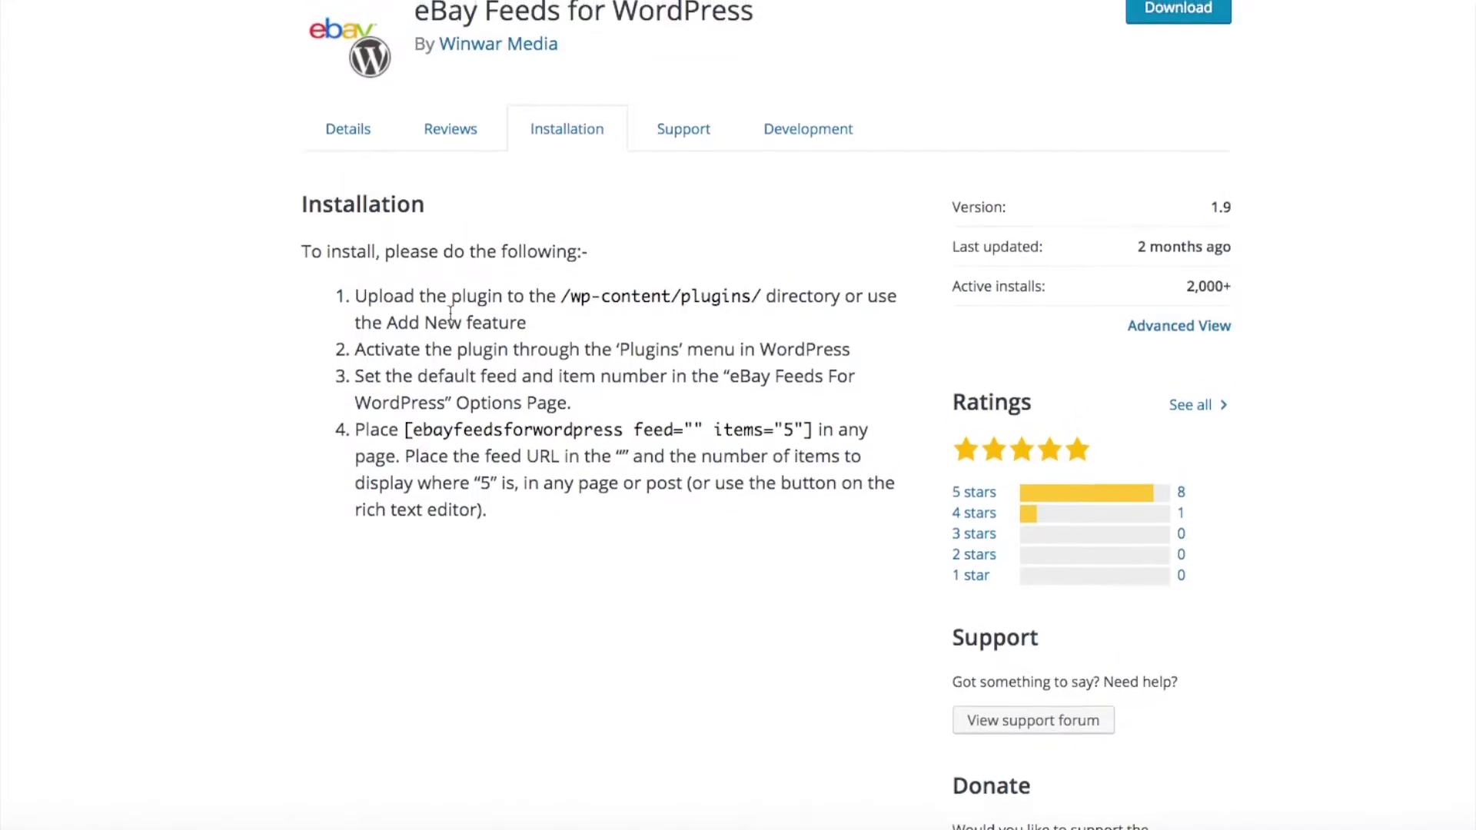
pyautogui.scroll(1, 450, 314)
pyautogui.scroll(5, 468, 271)
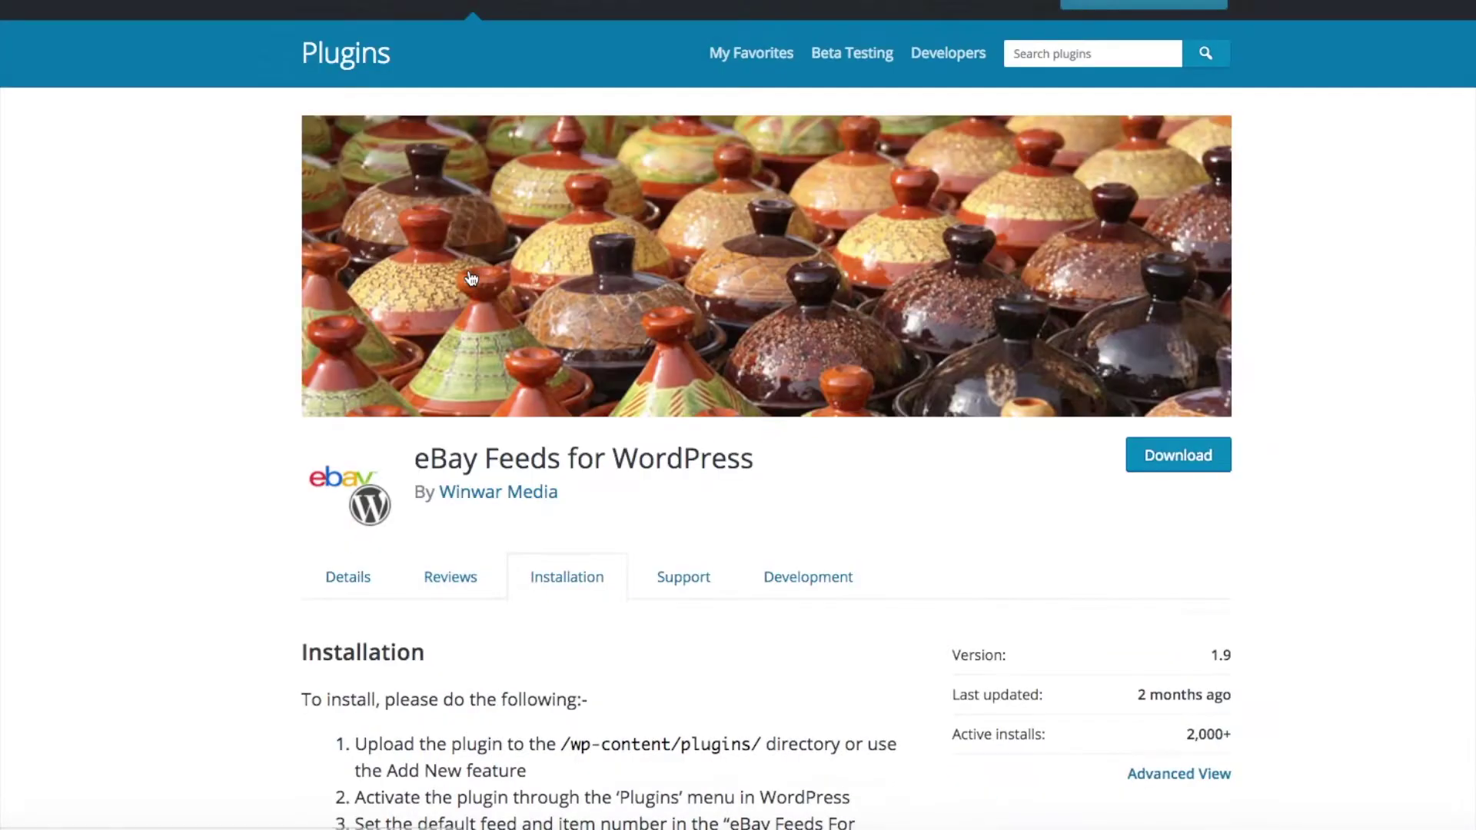
pyautogui.scroll(-4, 468, 270)
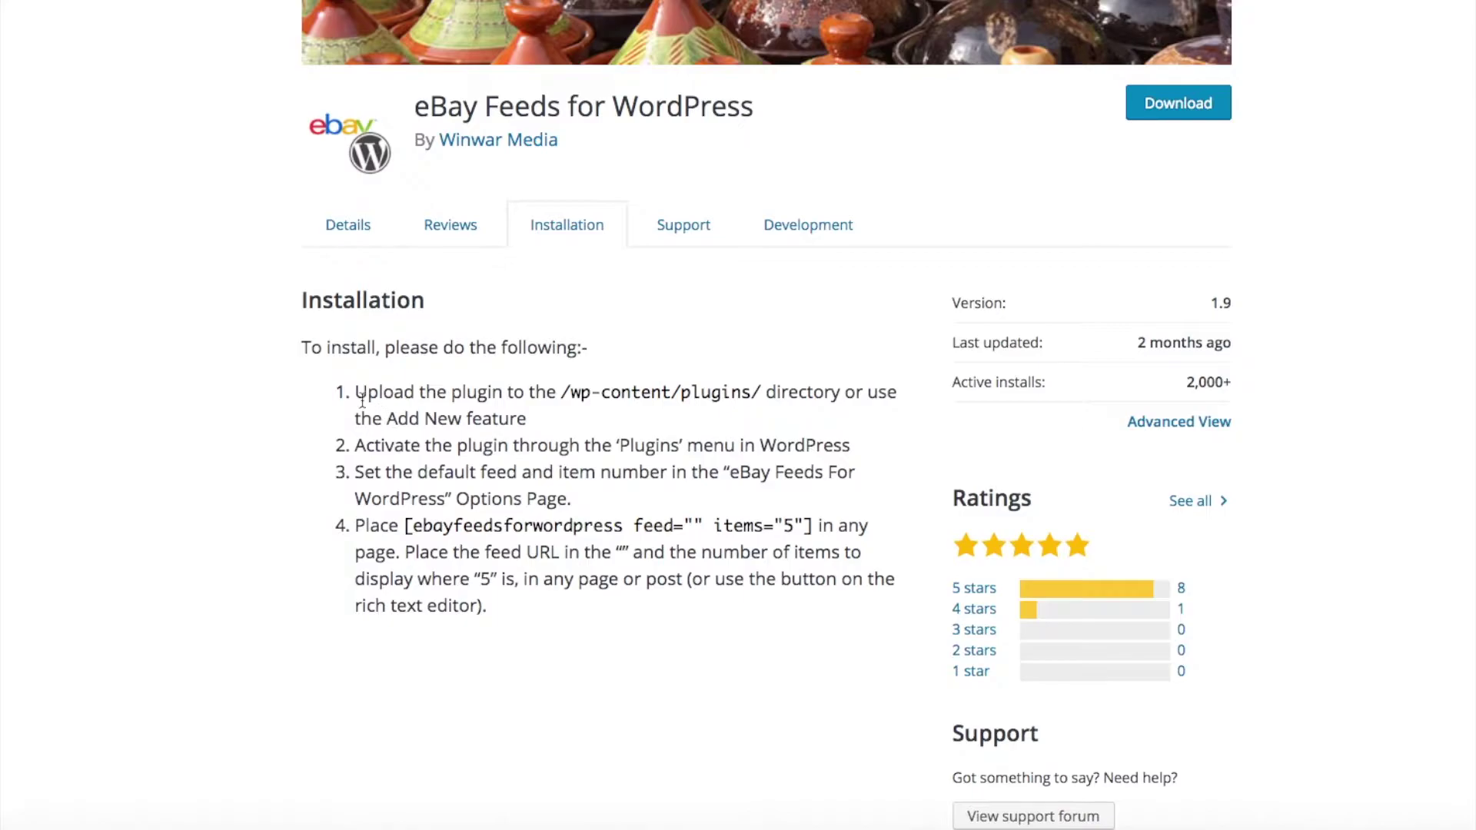
pyautogui.moveTo(355, 392); pyautogui.dragTo(587, 427)
pyautogui.moveTo(356, 446); pyautogui.dragTo(592, 498)
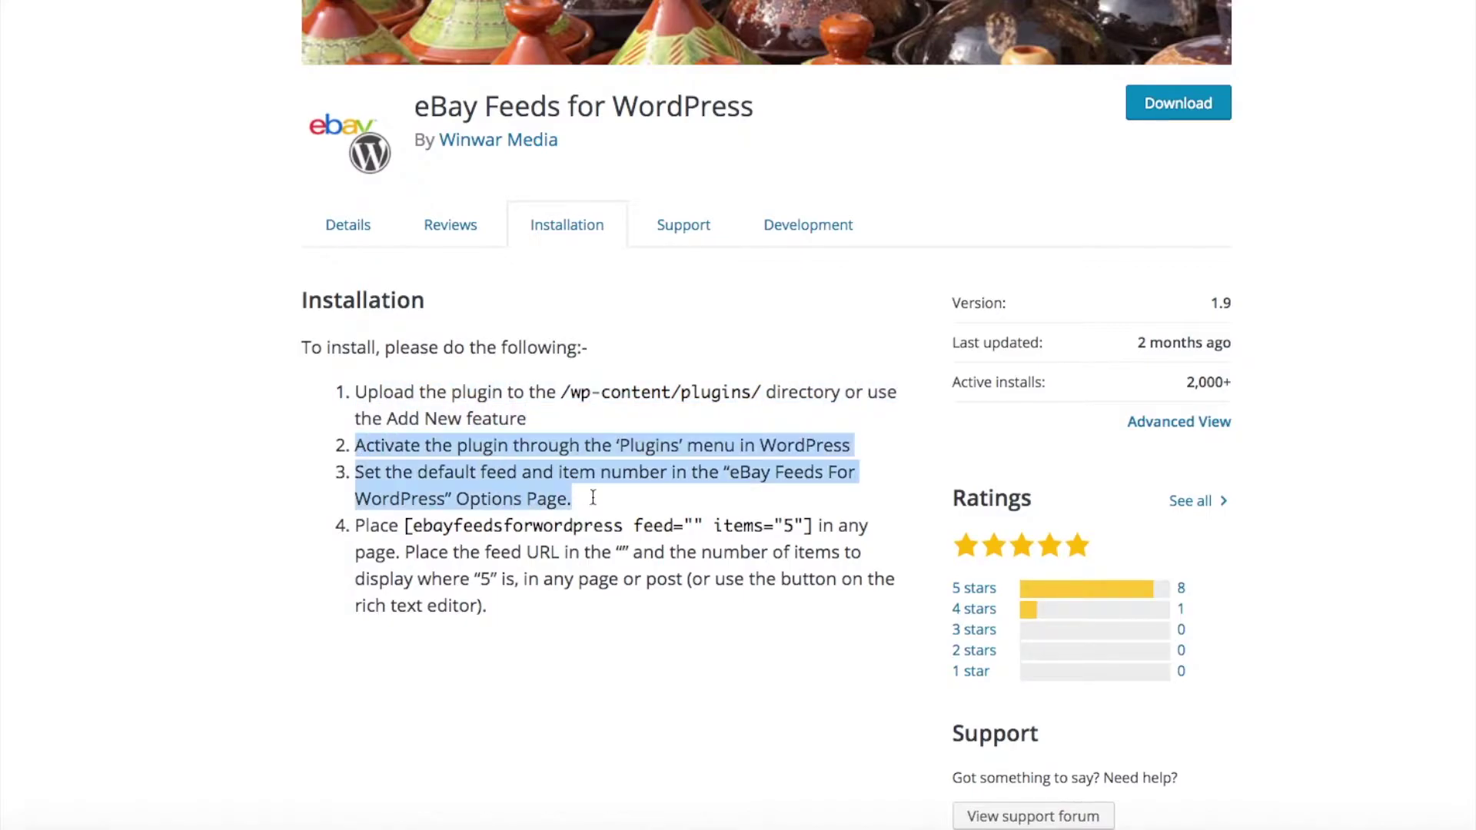
pyautogui.click(493, 516)
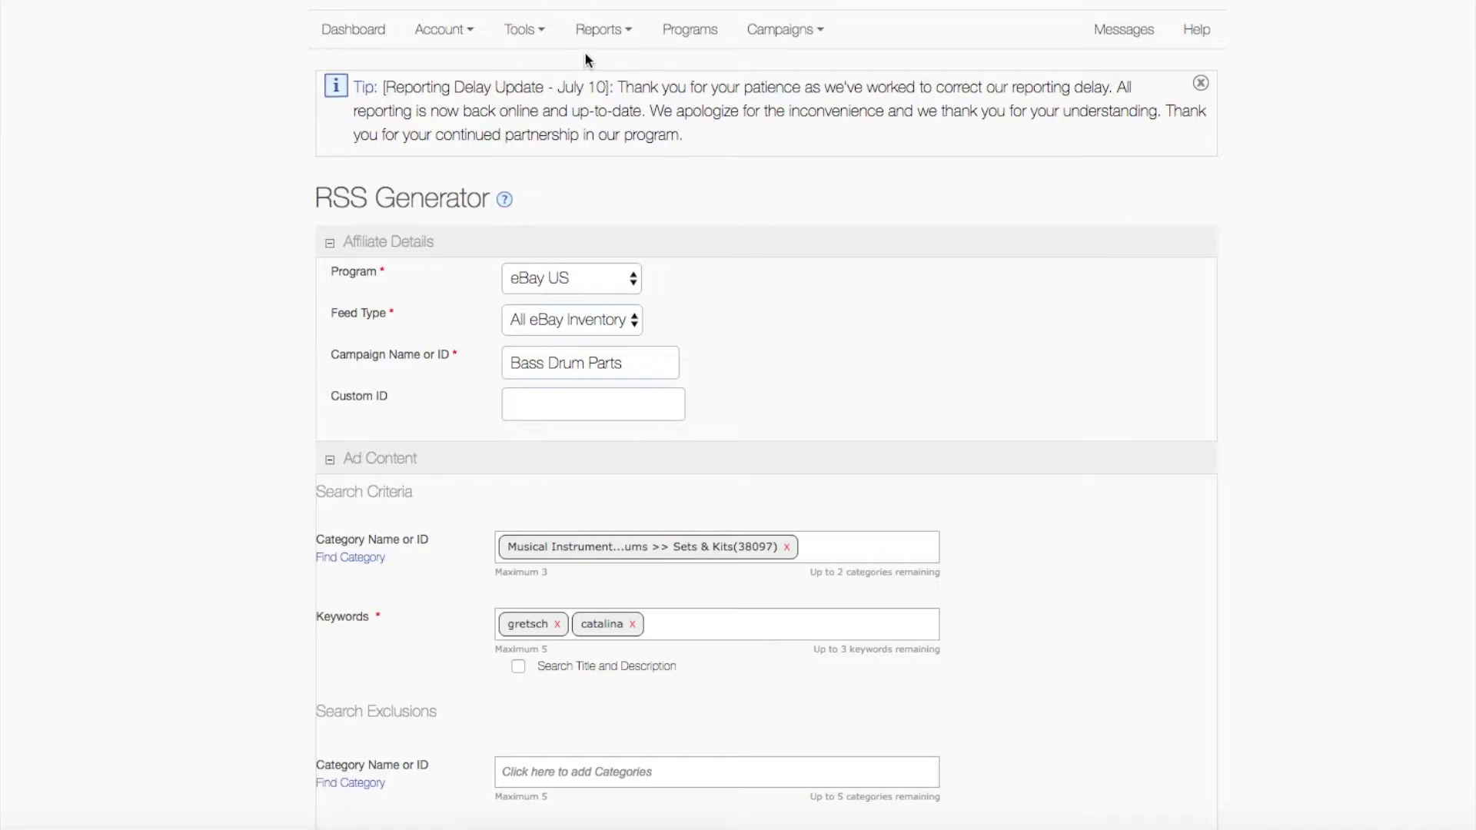
# Show the eBay Partner Network RSS Generator set to eBay US with keywords gretsch catalina.
pyautogui.click(537, 36)
pyautogui.scroll(-1, 732, 184)
pyautogui.scroll(-3, 731, 185)
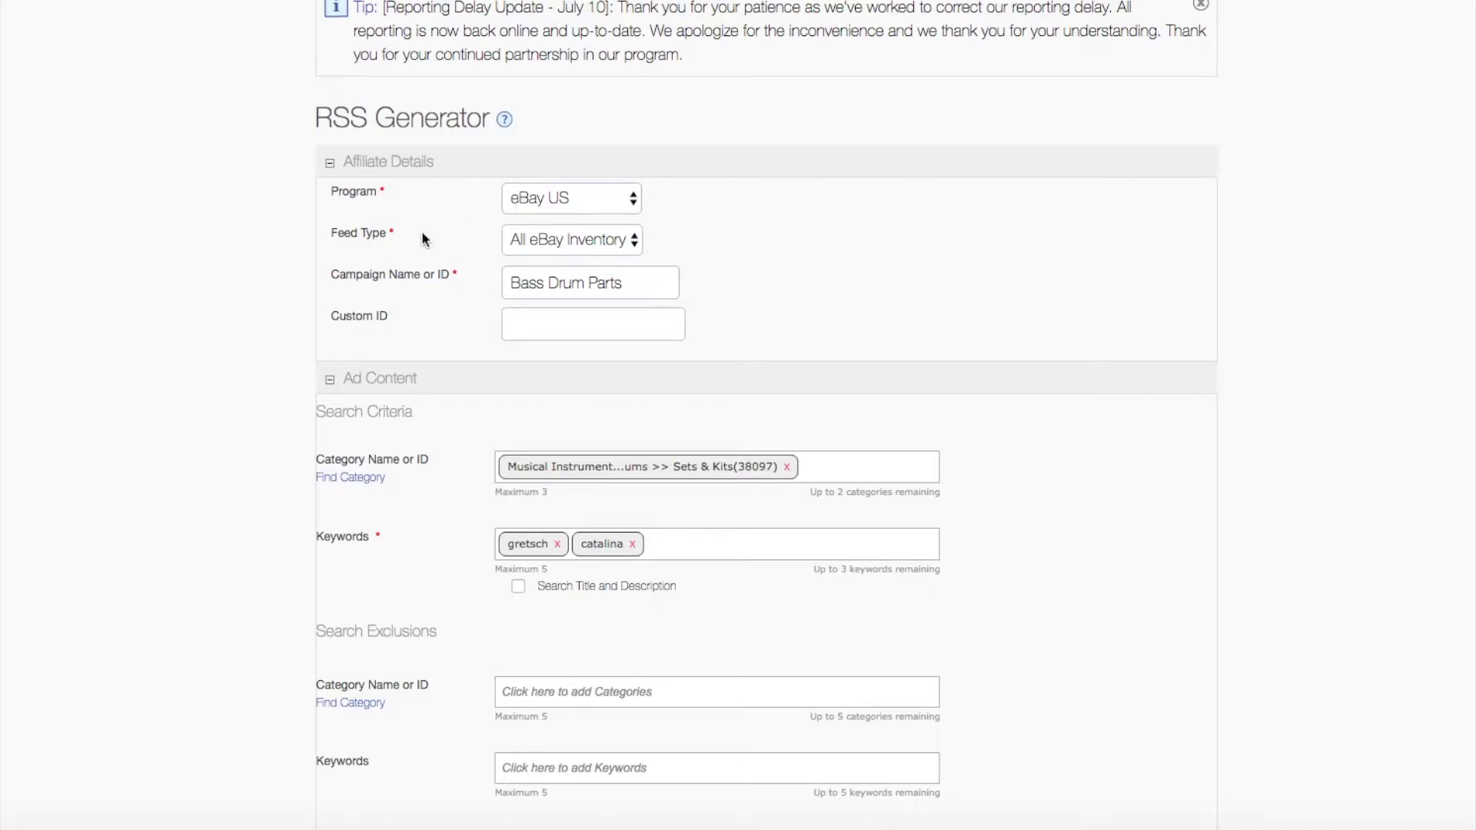
pyautogui.click(633, 241)
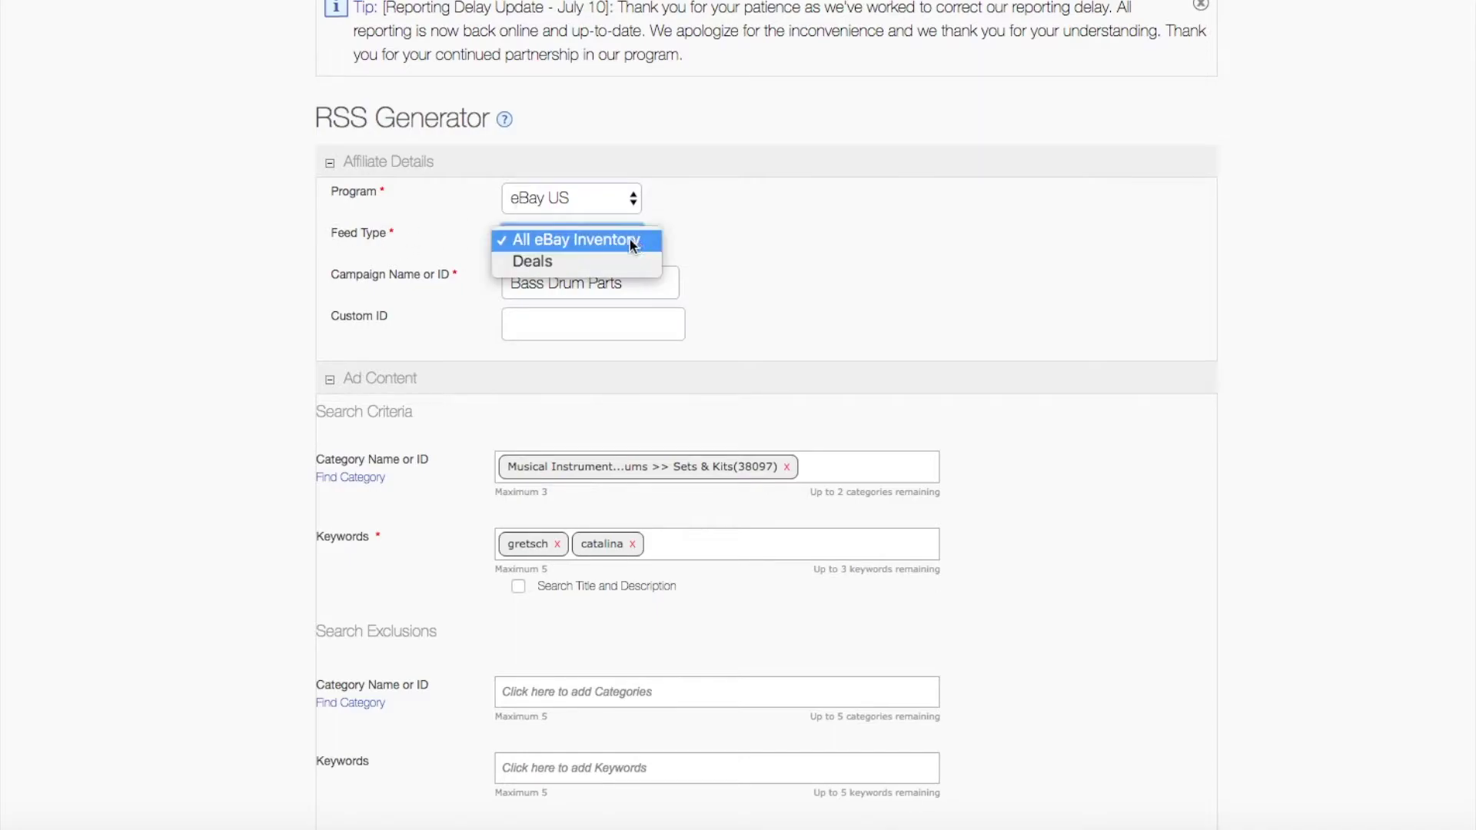
pyautogui.click(744, 222)
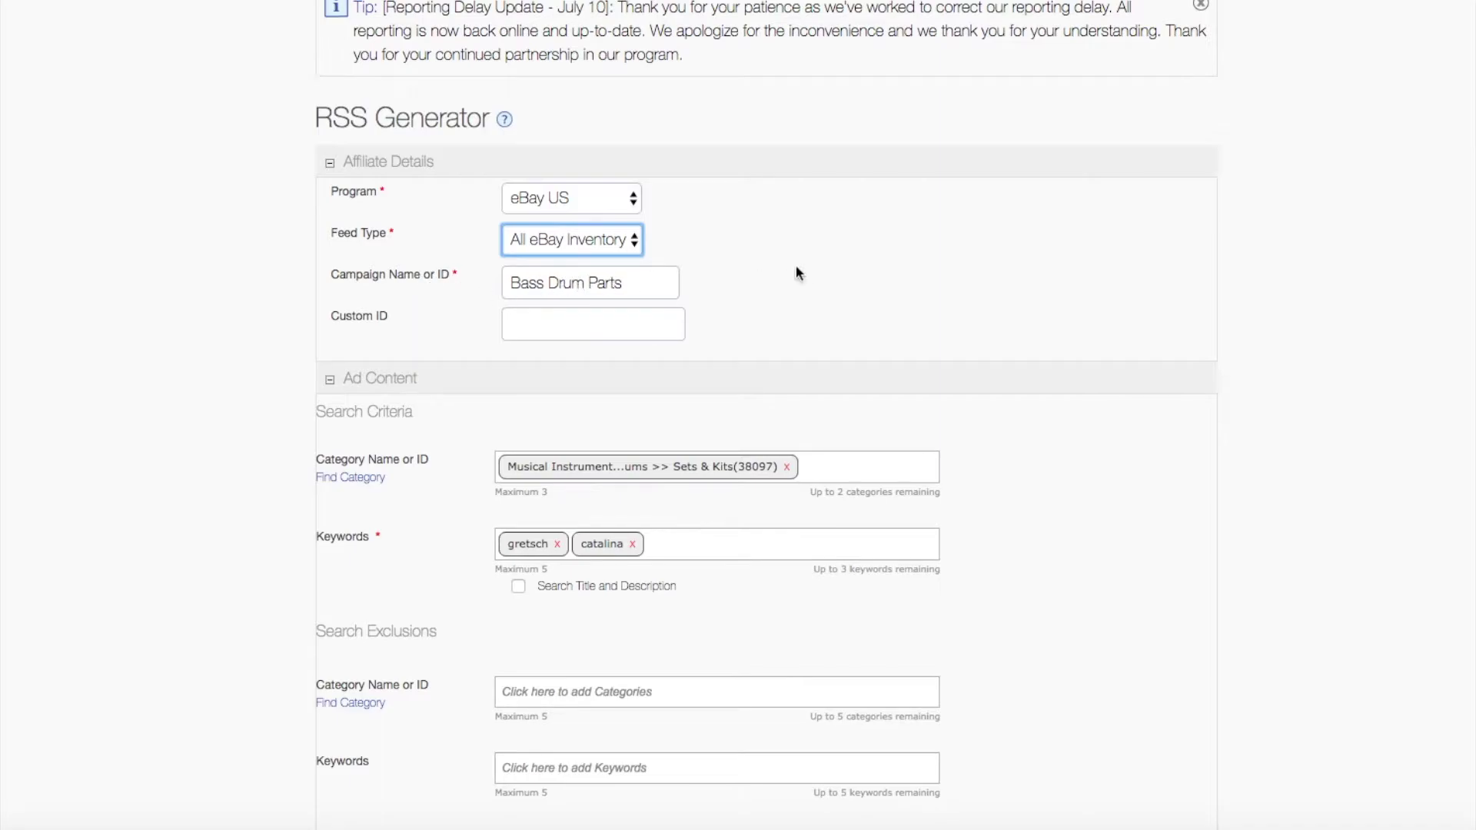
pyautogui.scroll(-5, 800, 269)
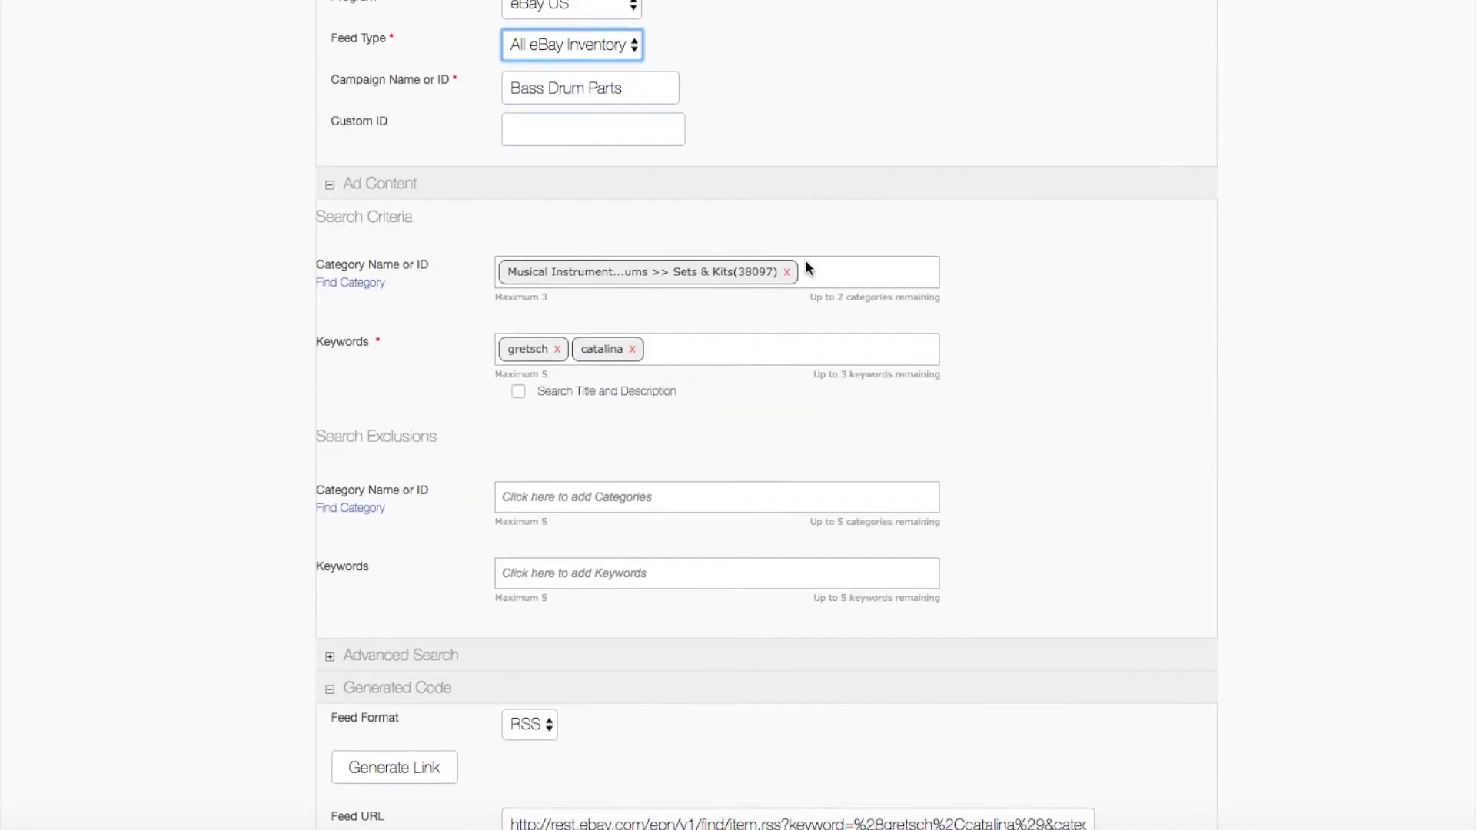
pyautogui.scroll(-2, 806, 268)
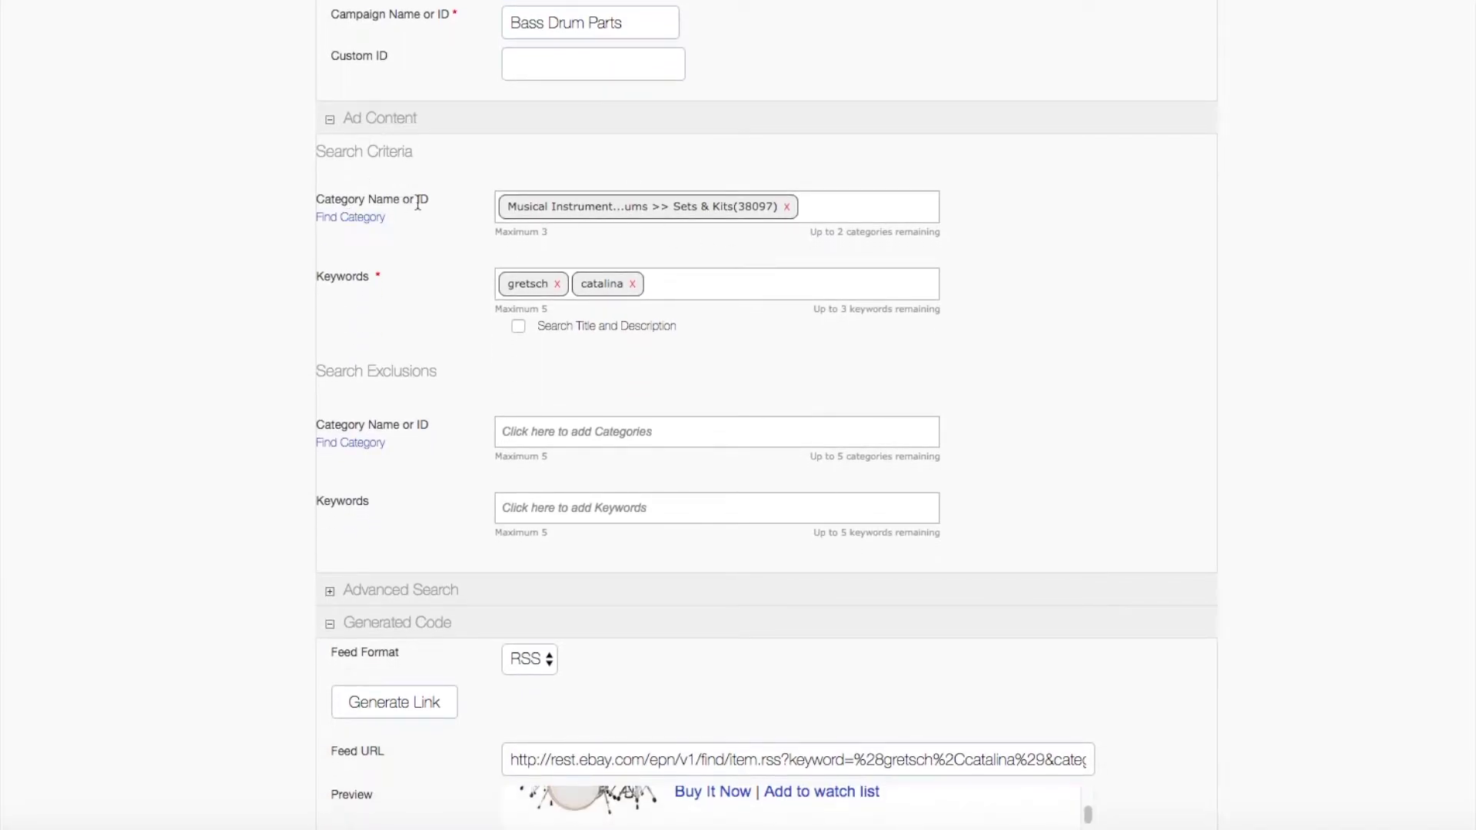
pyautogui.scroll(-4, 643, 291)
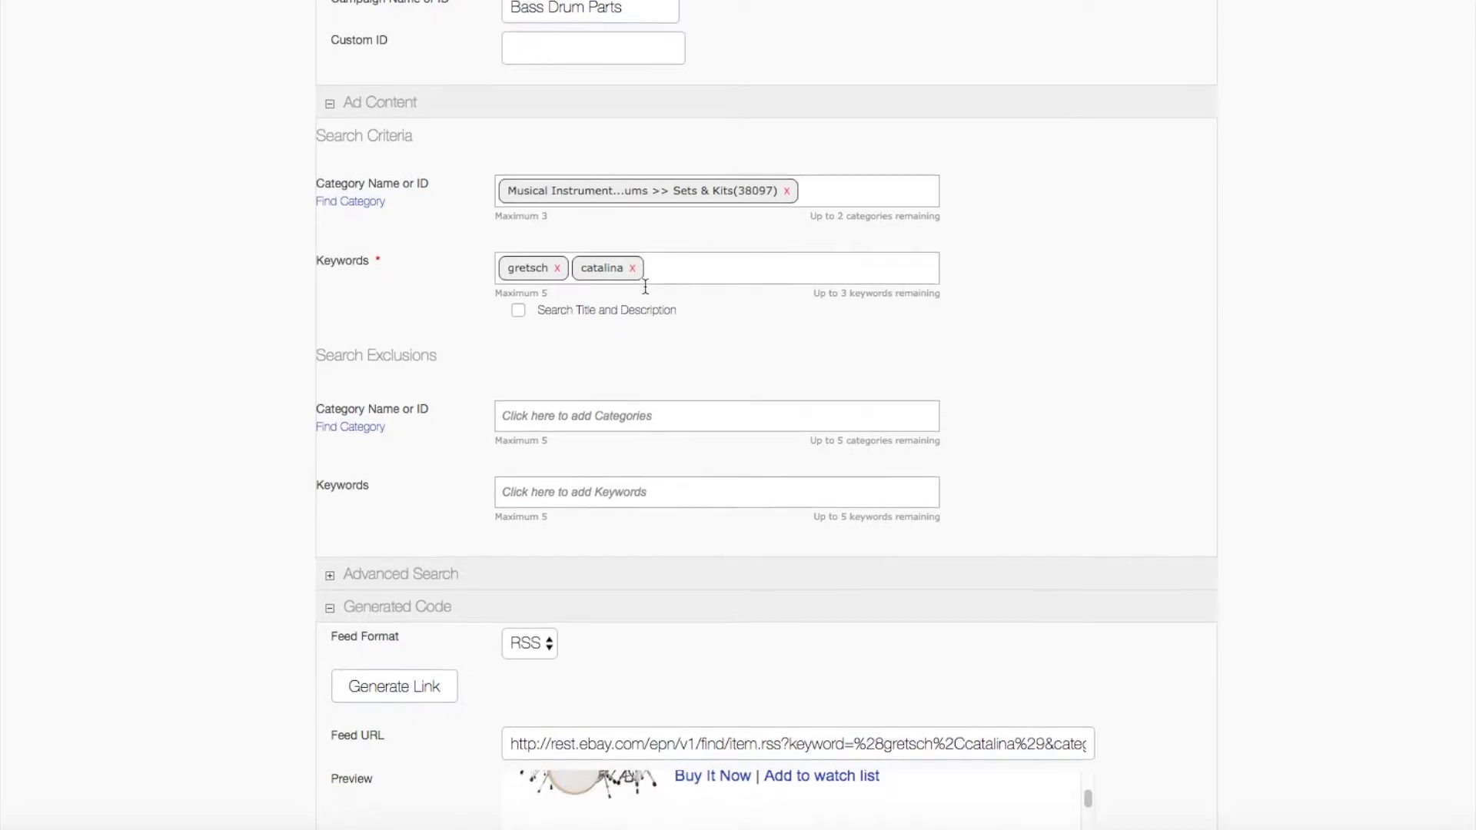
pyautogui.scroll(-9, 645, 287)
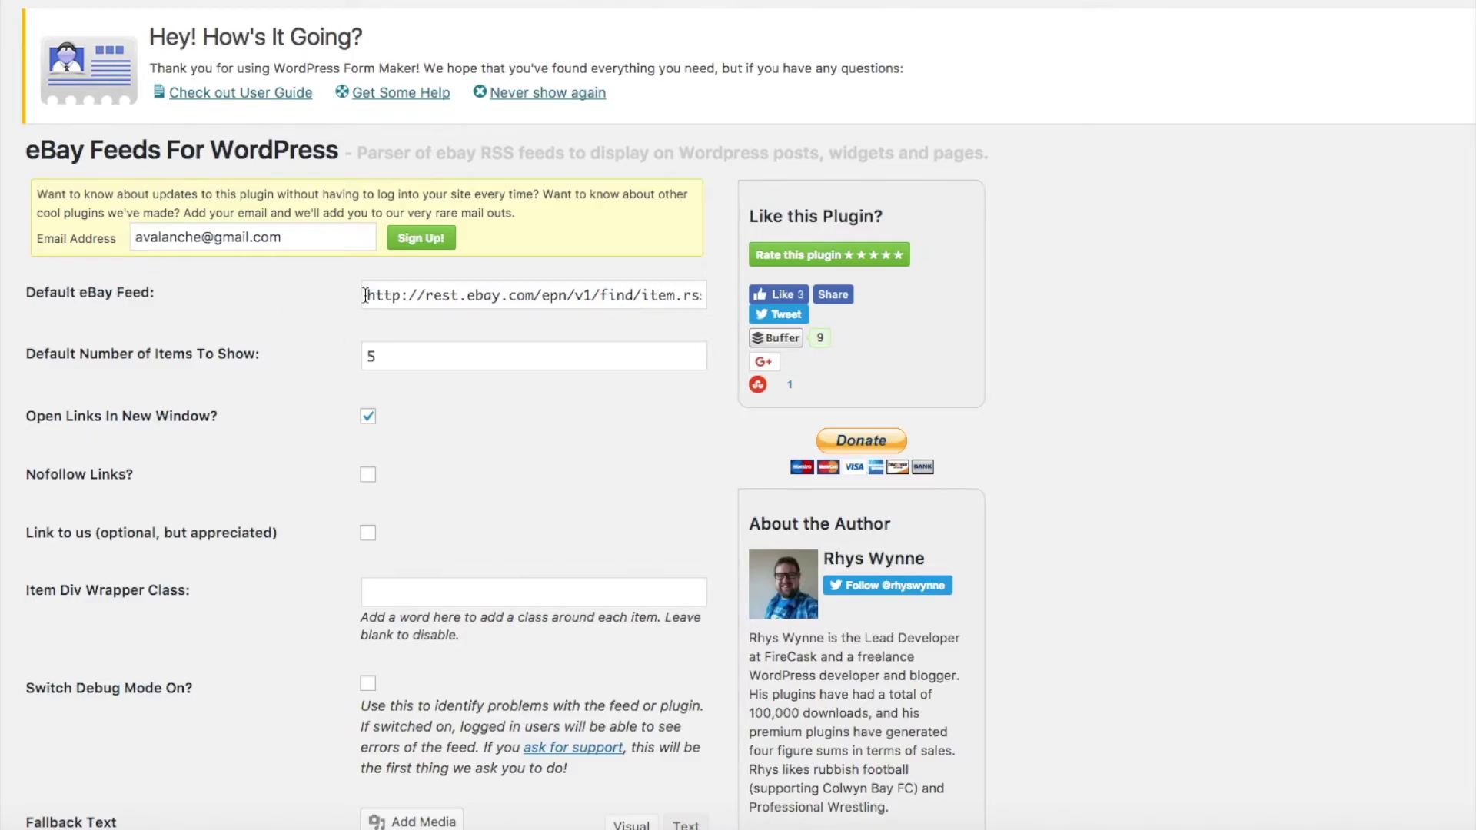
# Check the rest.ebay.com default feed URL, 5 items and new-window links on the eBay Feeds settings.
pyautogui.click(461, 294)
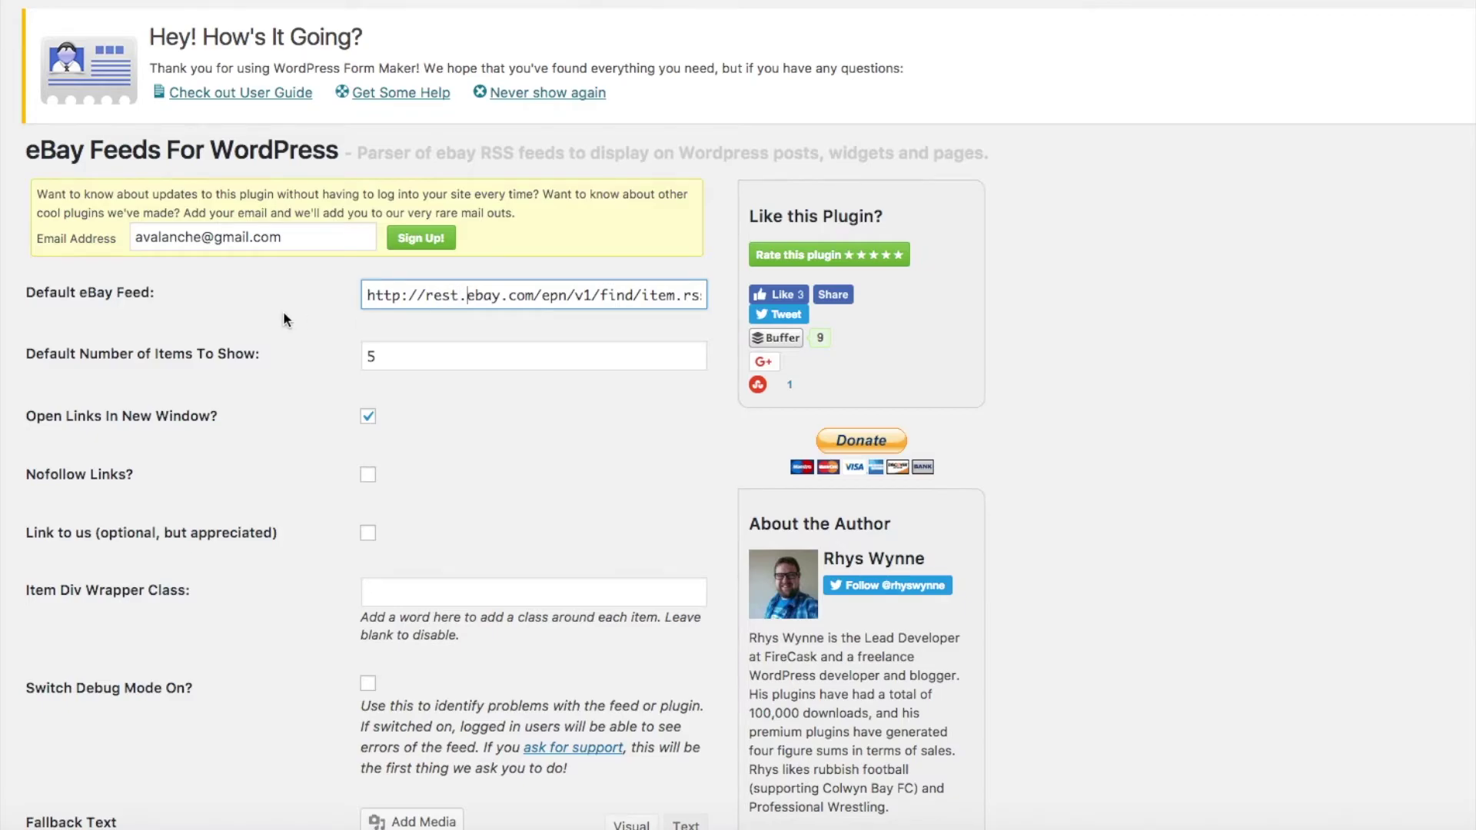
pyautogui.click(80, 368)
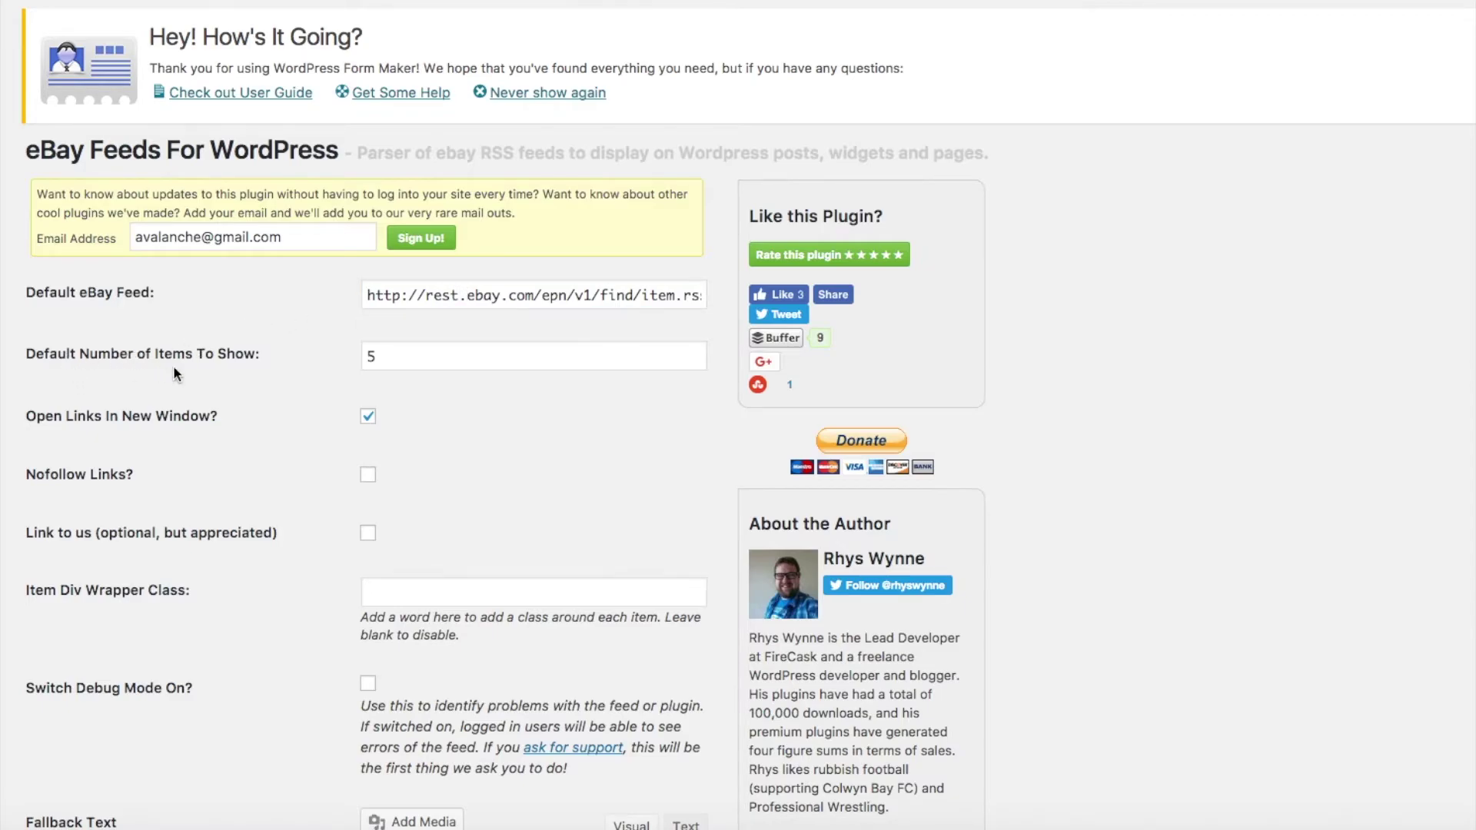
pyautogui.scroll(-3, 317, 354)
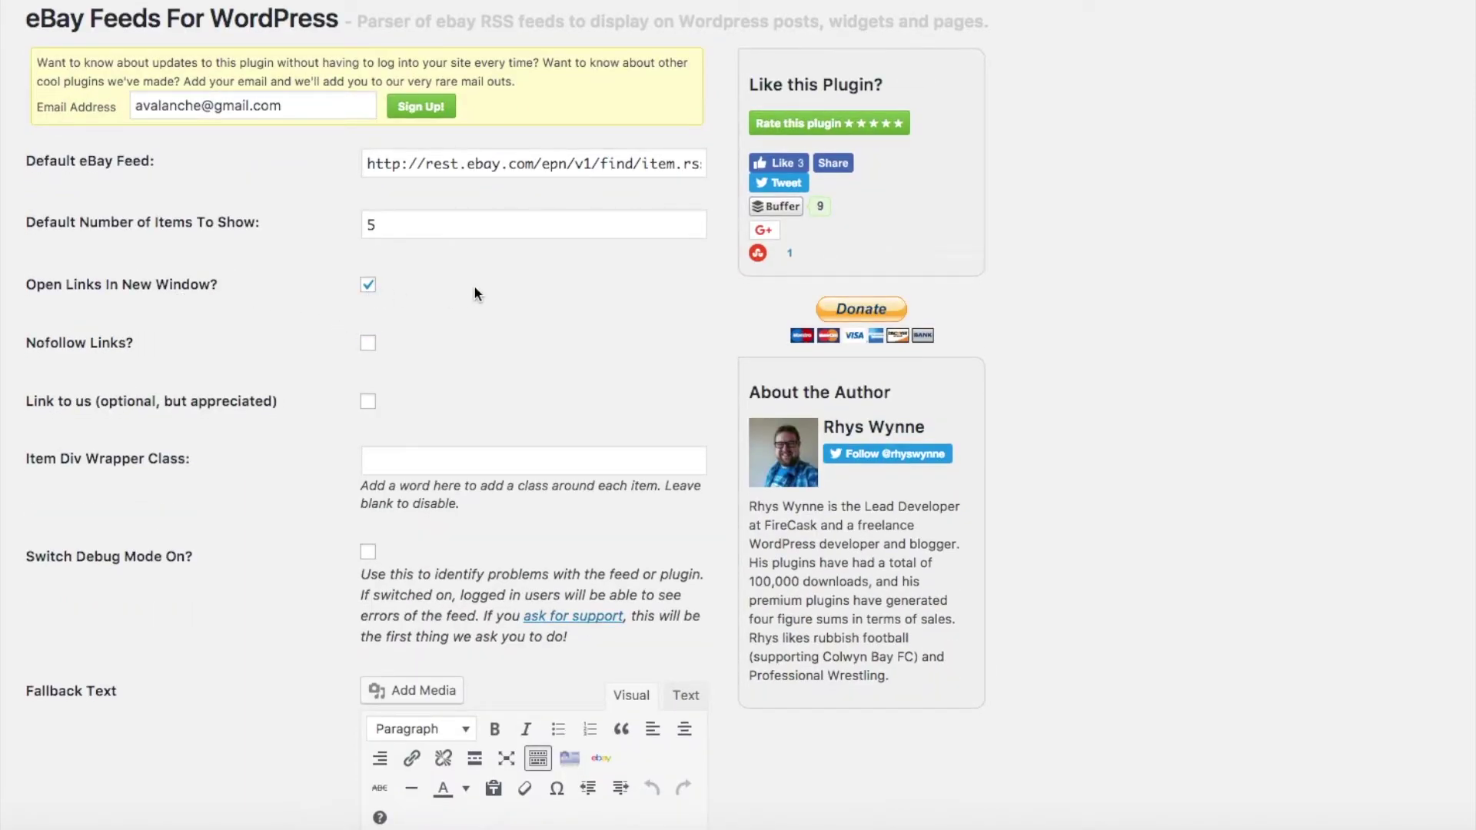
pyautogui.scroll(-1, 474, 294)
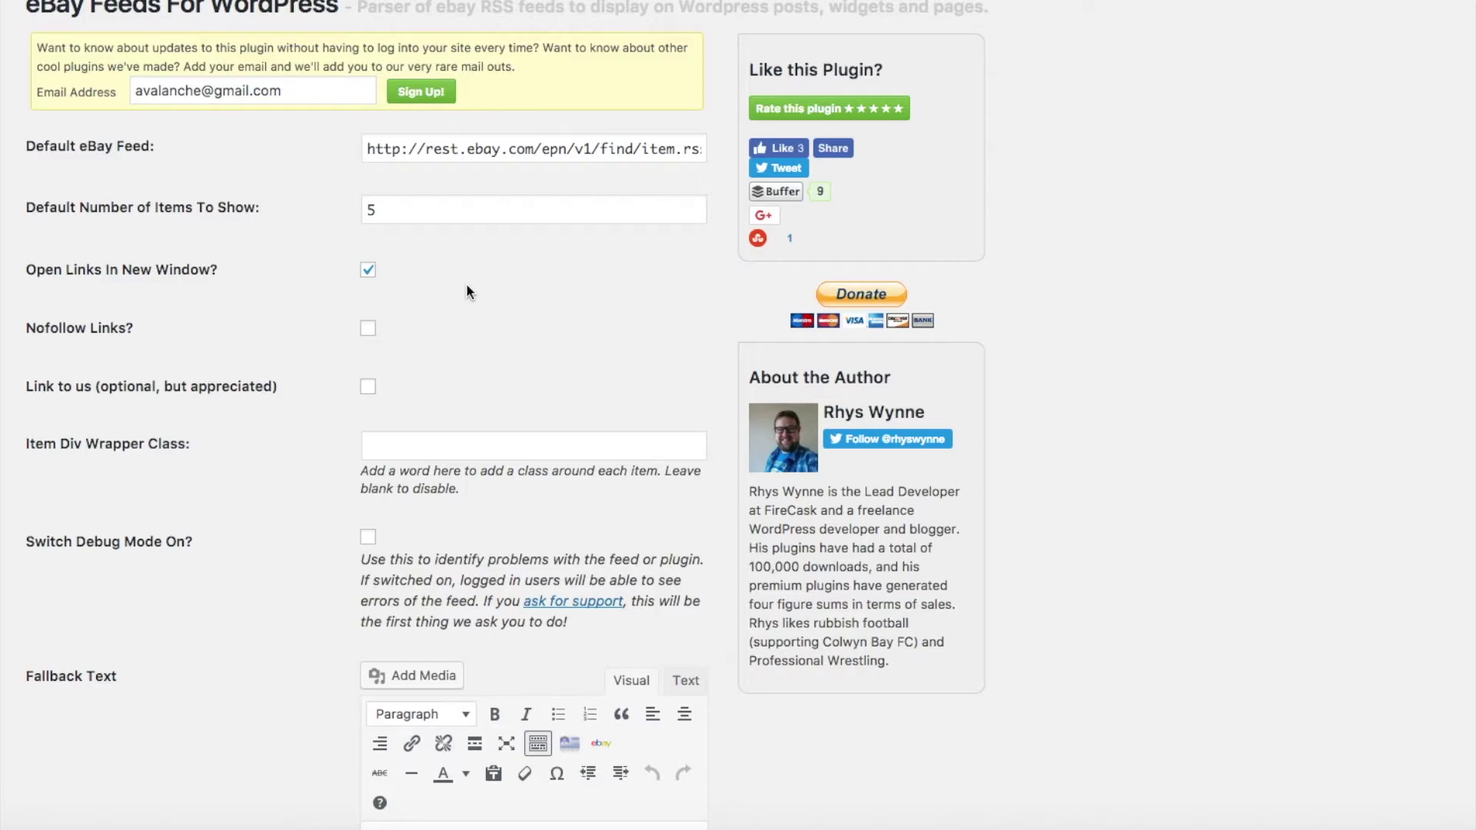
pyautogui.scroll(1, 466, 290)
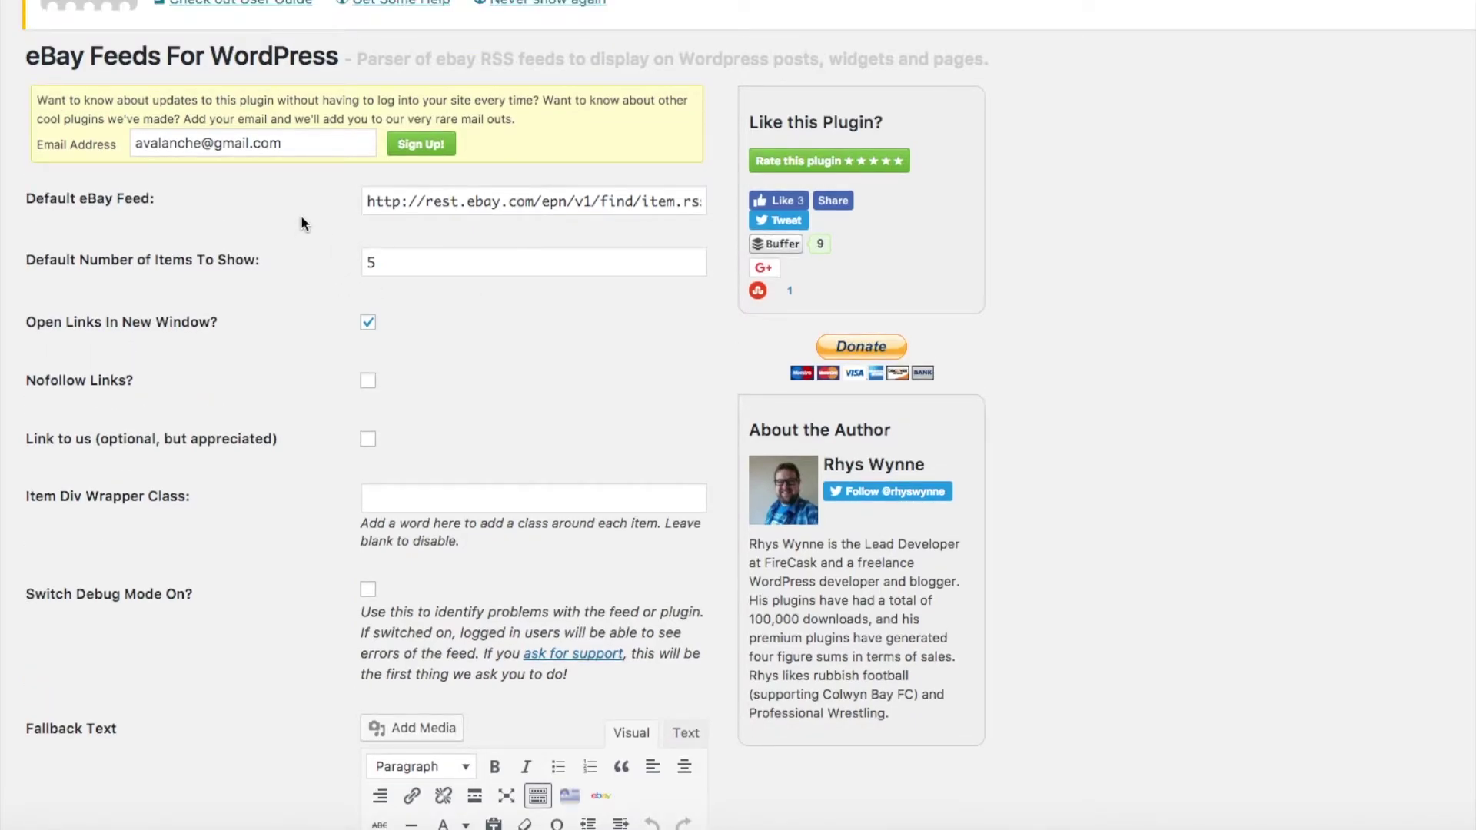
pyautogui.scroll(2, 302, 219)
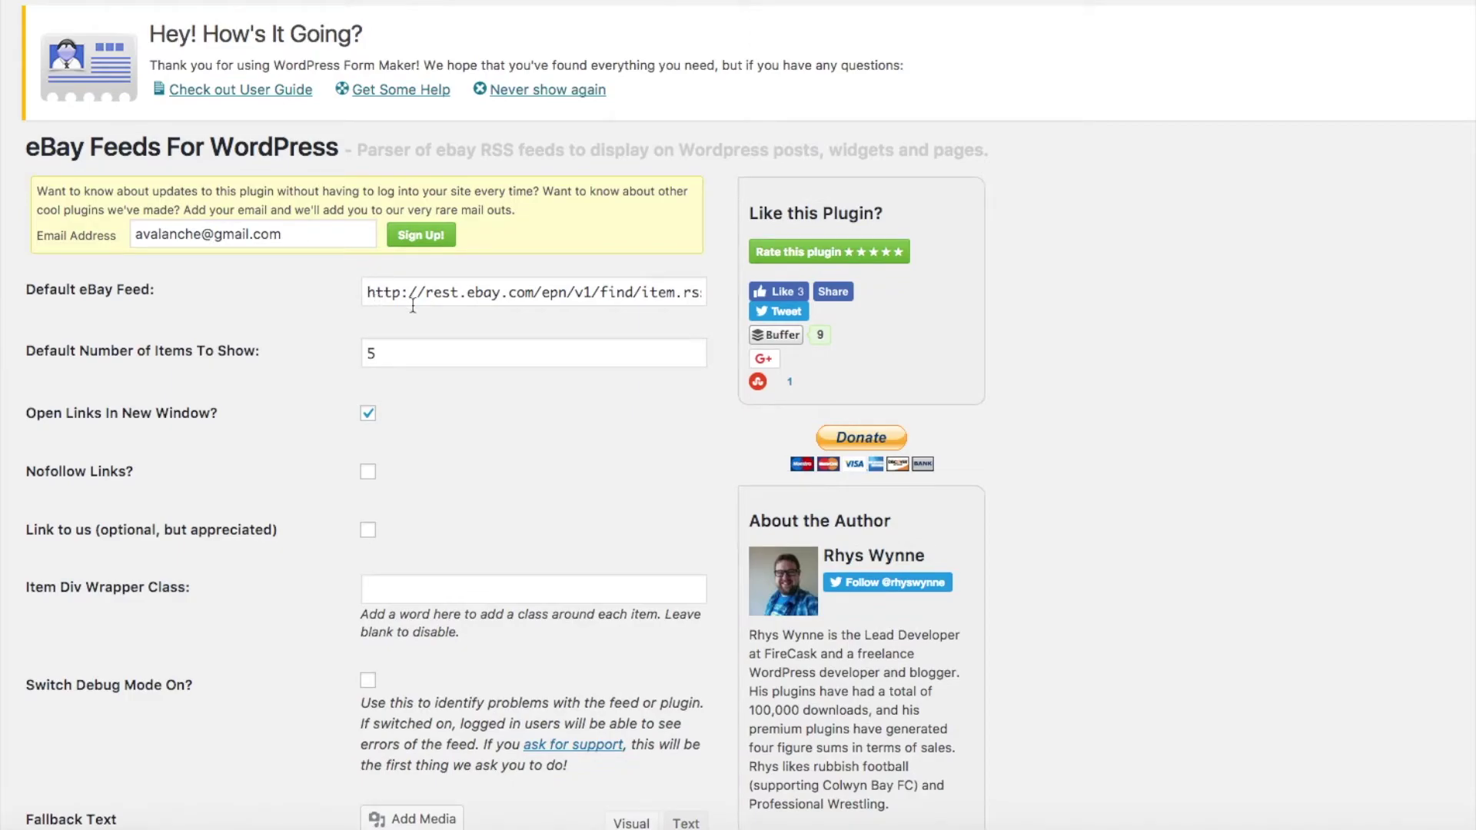
pyautogui.moveTo(1, 123)
pyautogui.moveTo(1, 59)
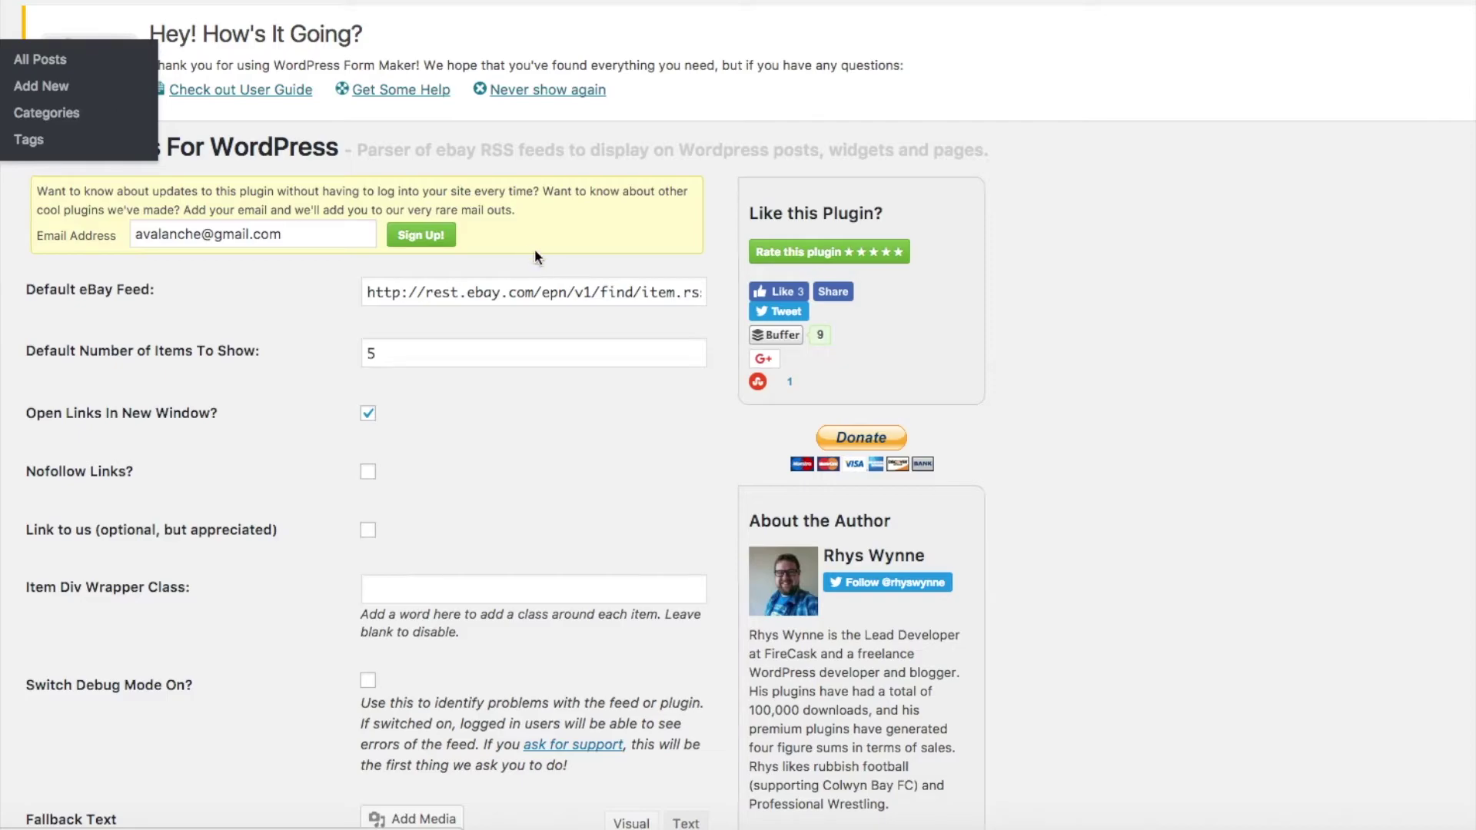
# Edit 'The Best Drum Kit For Beginners!' from All Posts and scroll to 'What I Recommend...'.
pyautogui.click(40, 59)
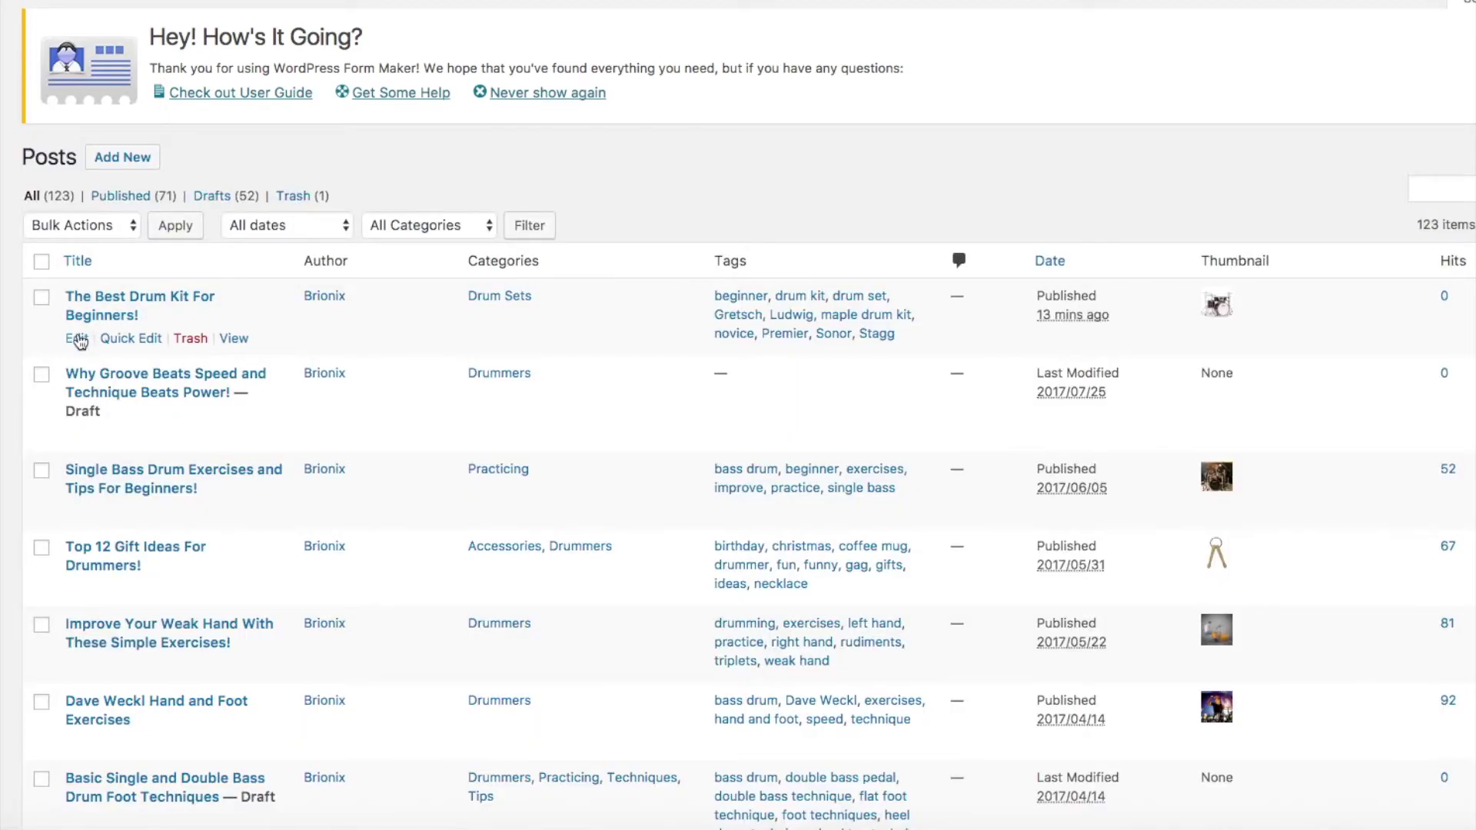
pyautogui.click(77, 339)
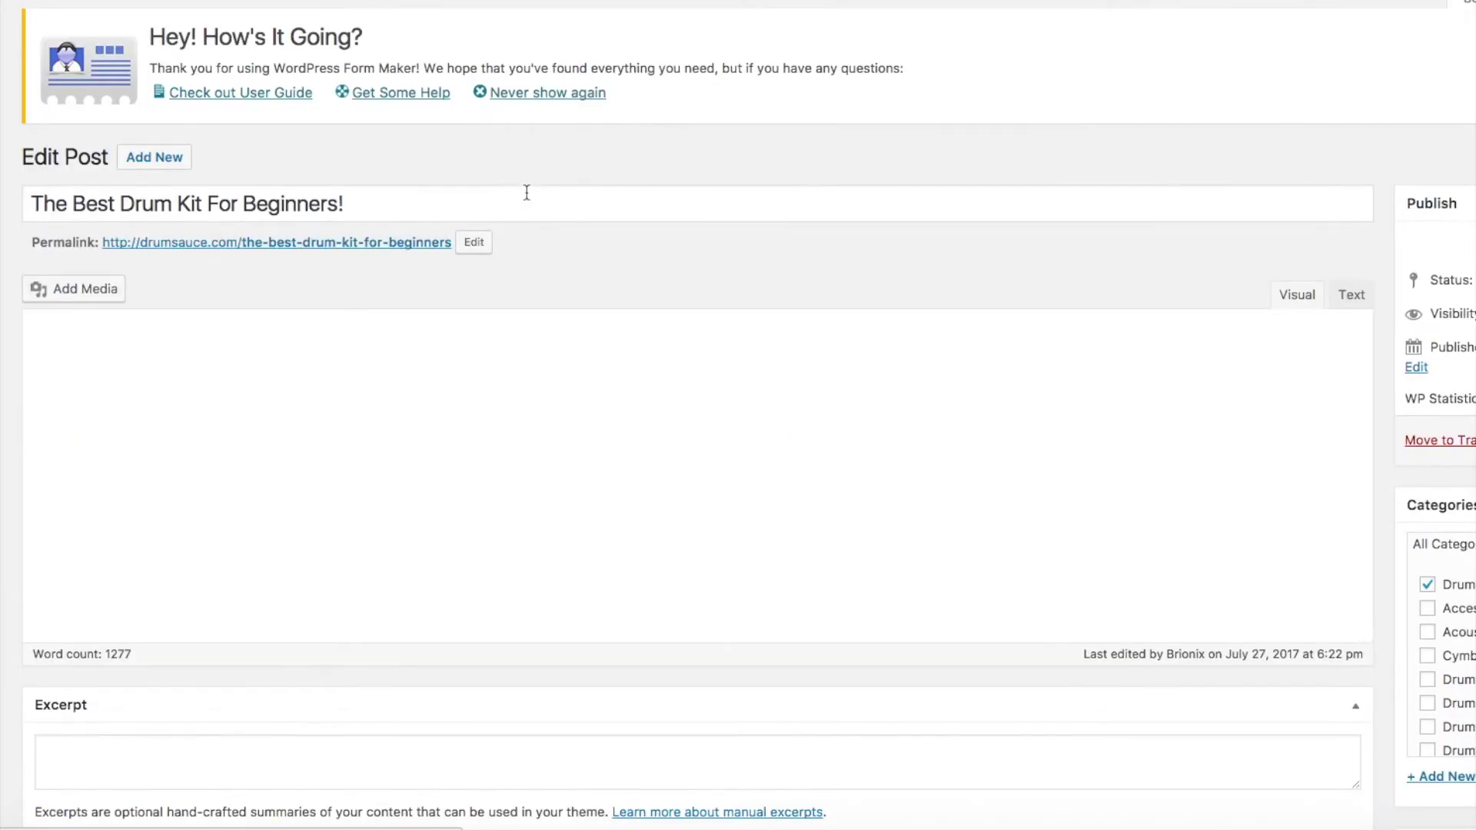
pyautogui.scroll(-5, 725, 280)
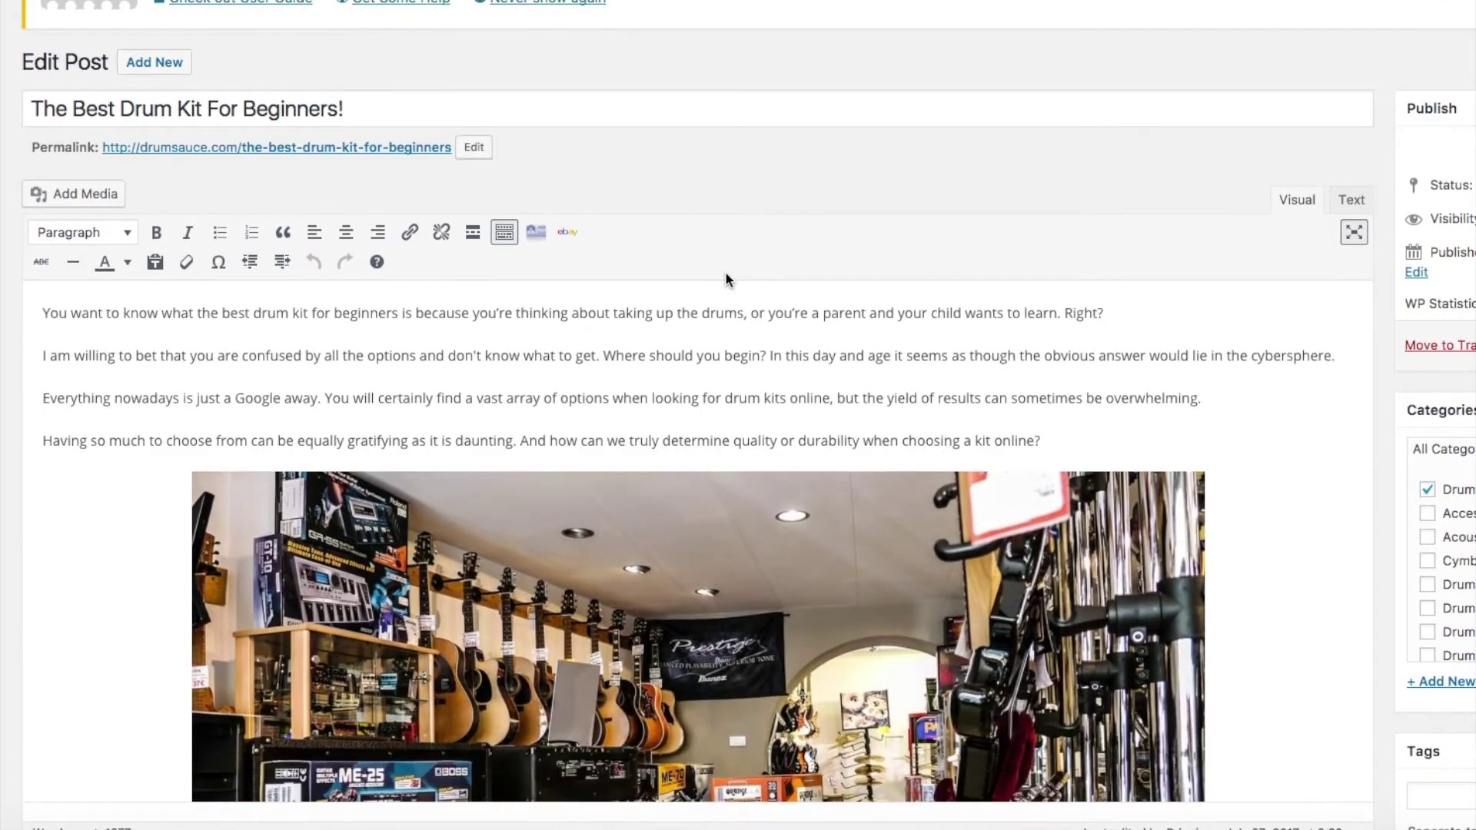
pyautogui.scroll(-2, 726, 277)
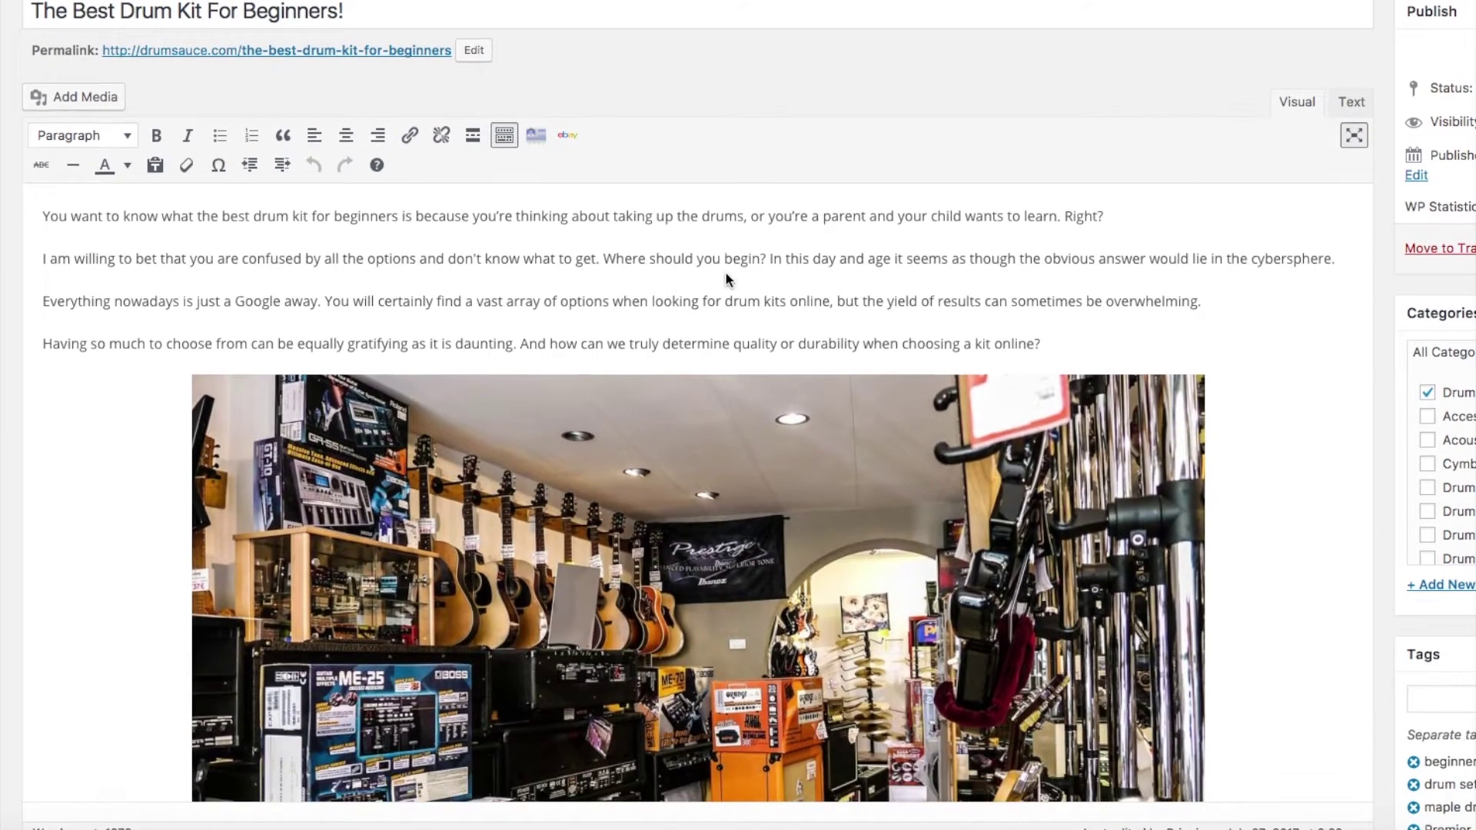
pyautogui.scroll(-1, 725, 274)
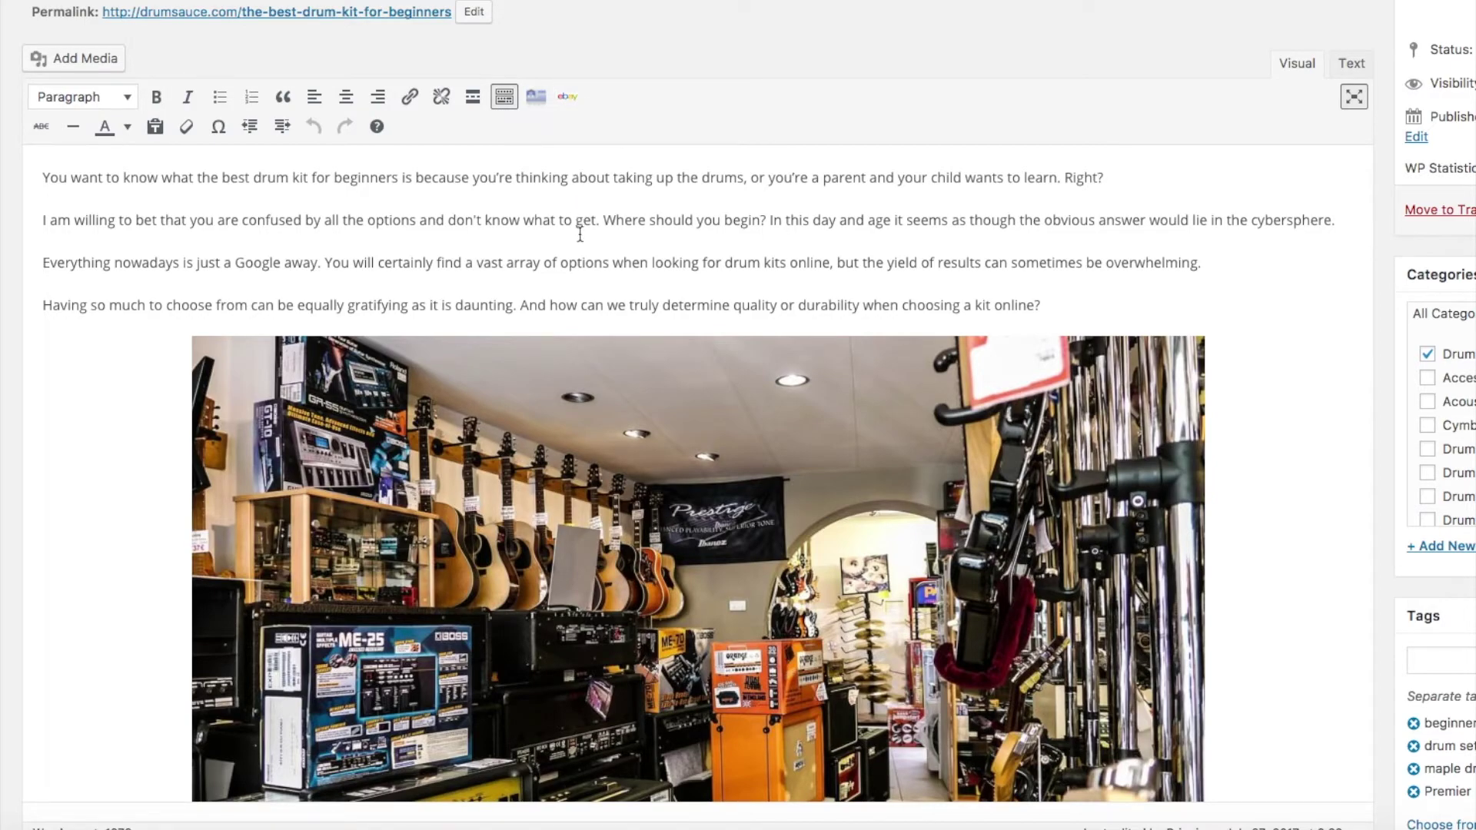
pyautogui.scroll(-20, 581, 233)
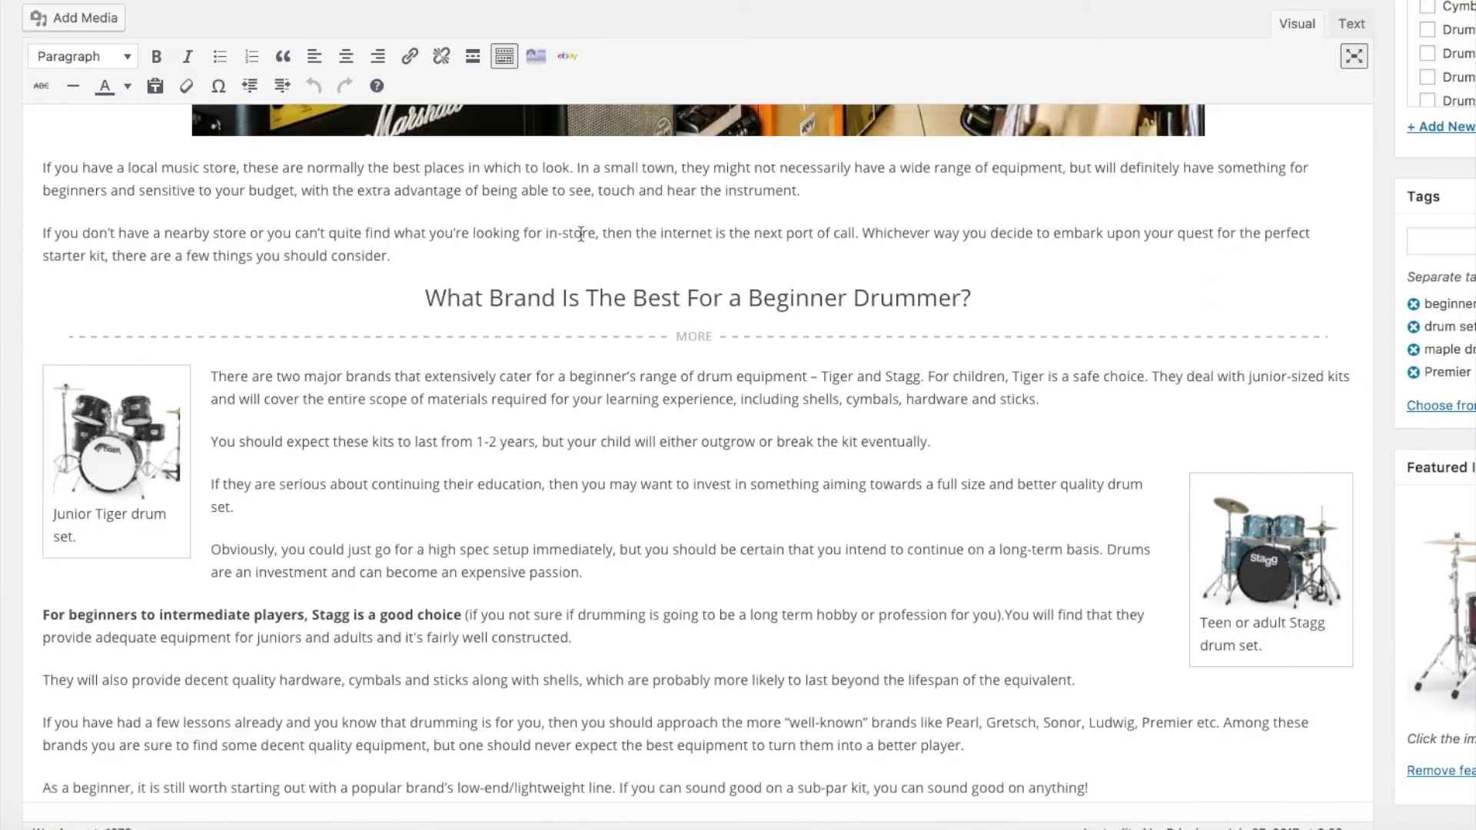
pyautogui.scroll(-10, 581, 233)
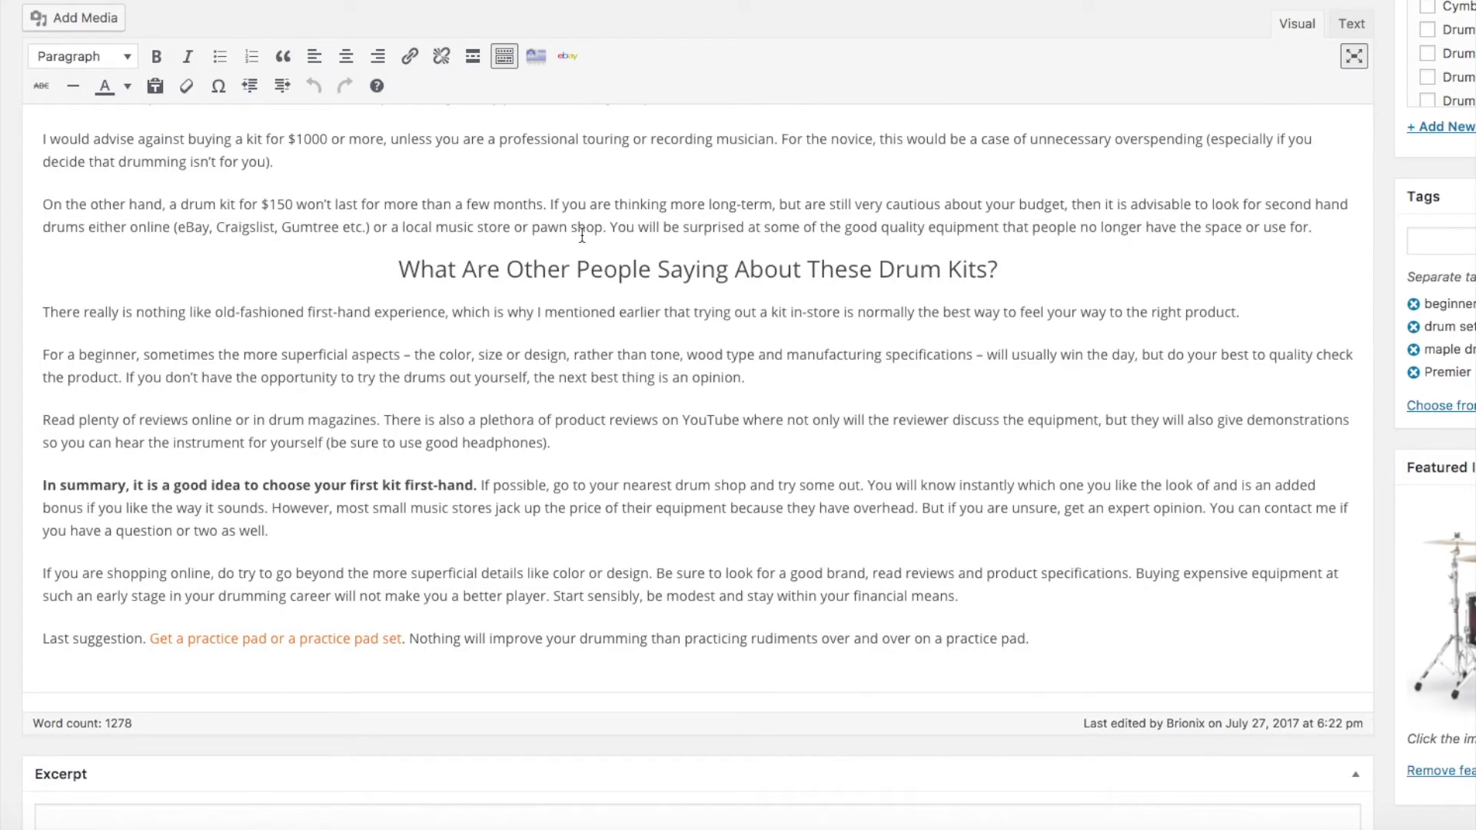
pyautogui.scroll(14, 582, 236)
pyautogui.scroll(-2, 585, 307)
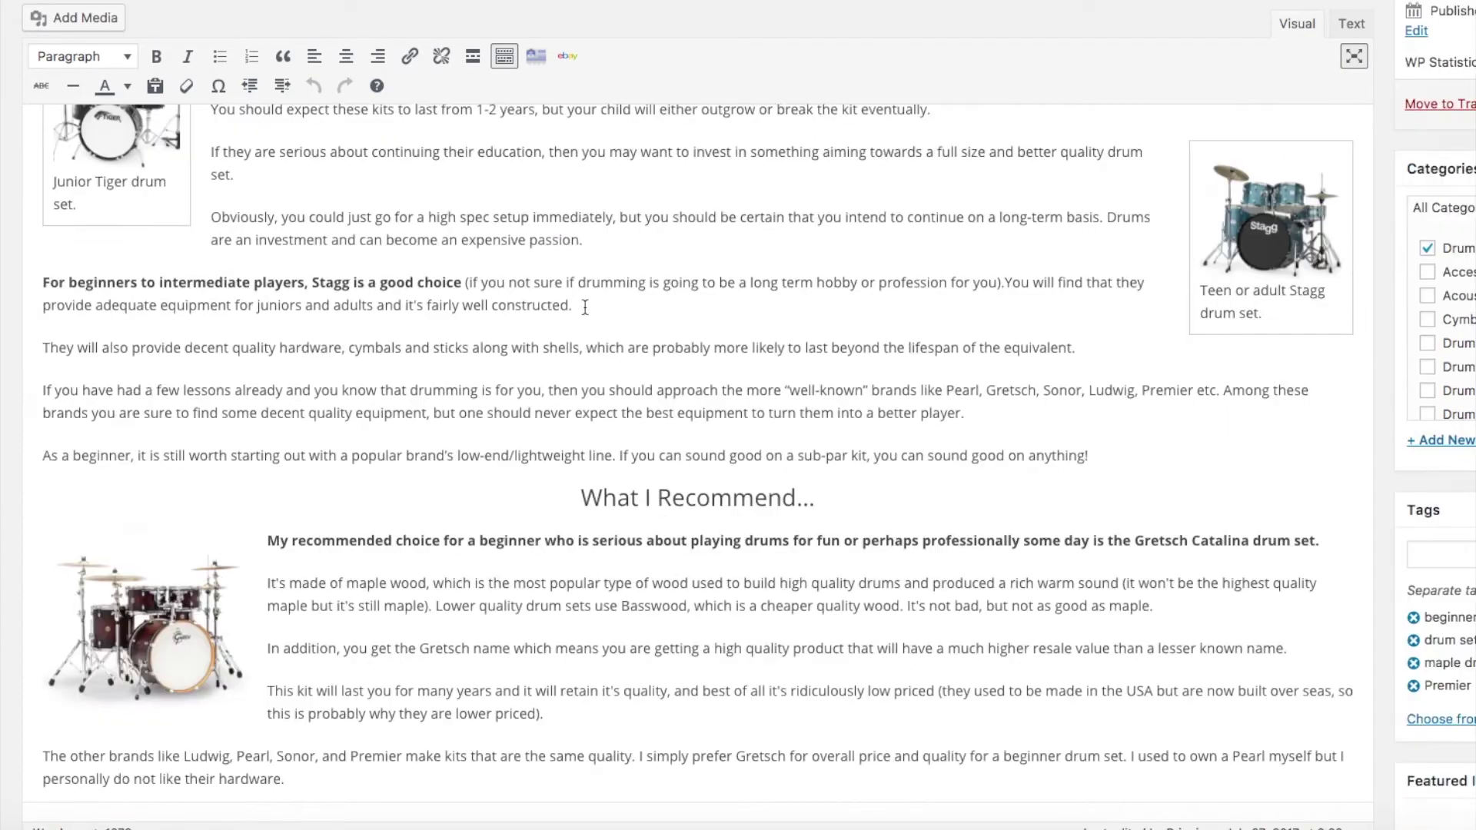
pyautogui.scroll(-5, 585, 307)
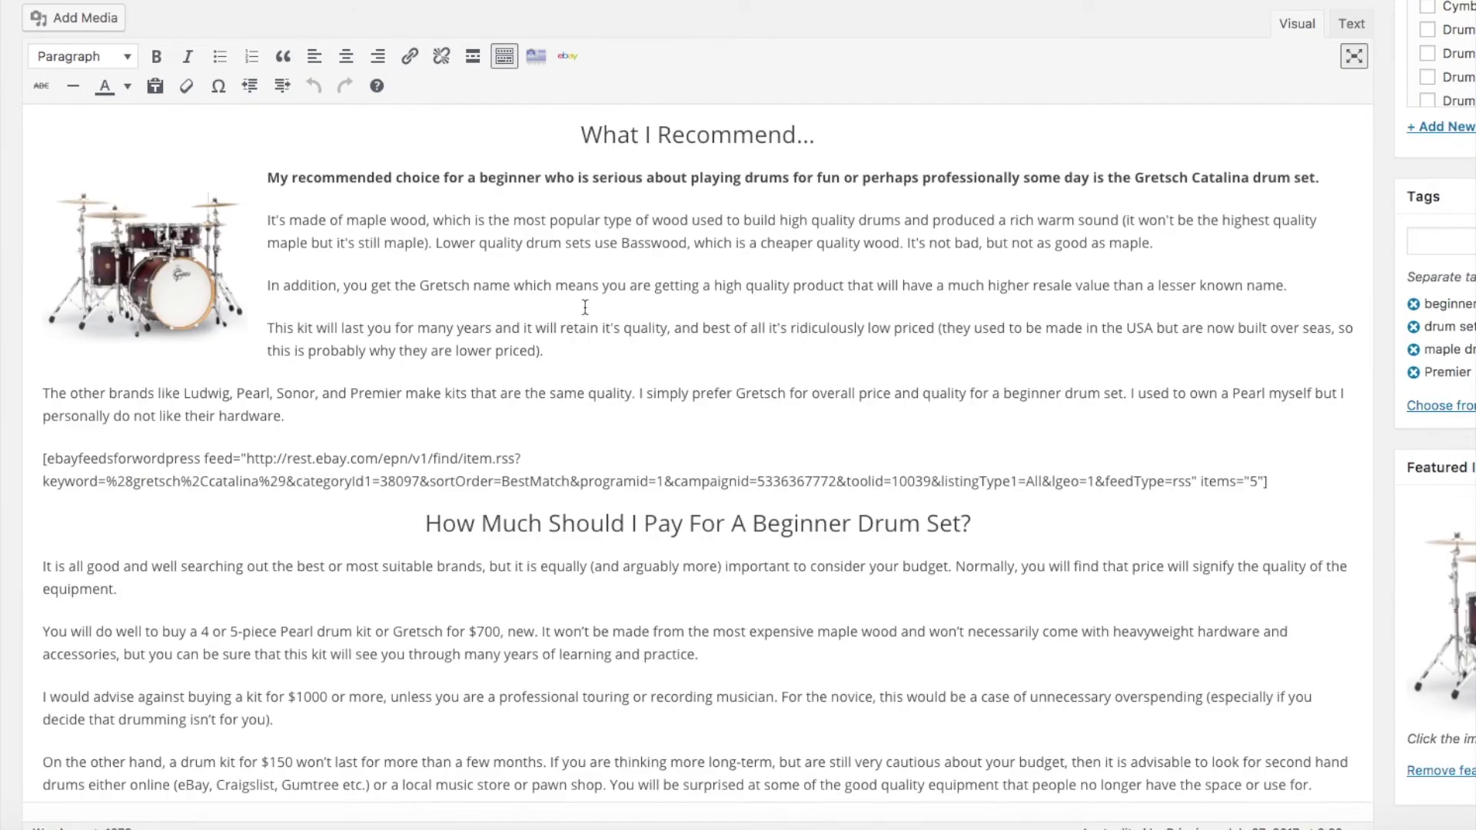
pyautogui.click(44, 459)
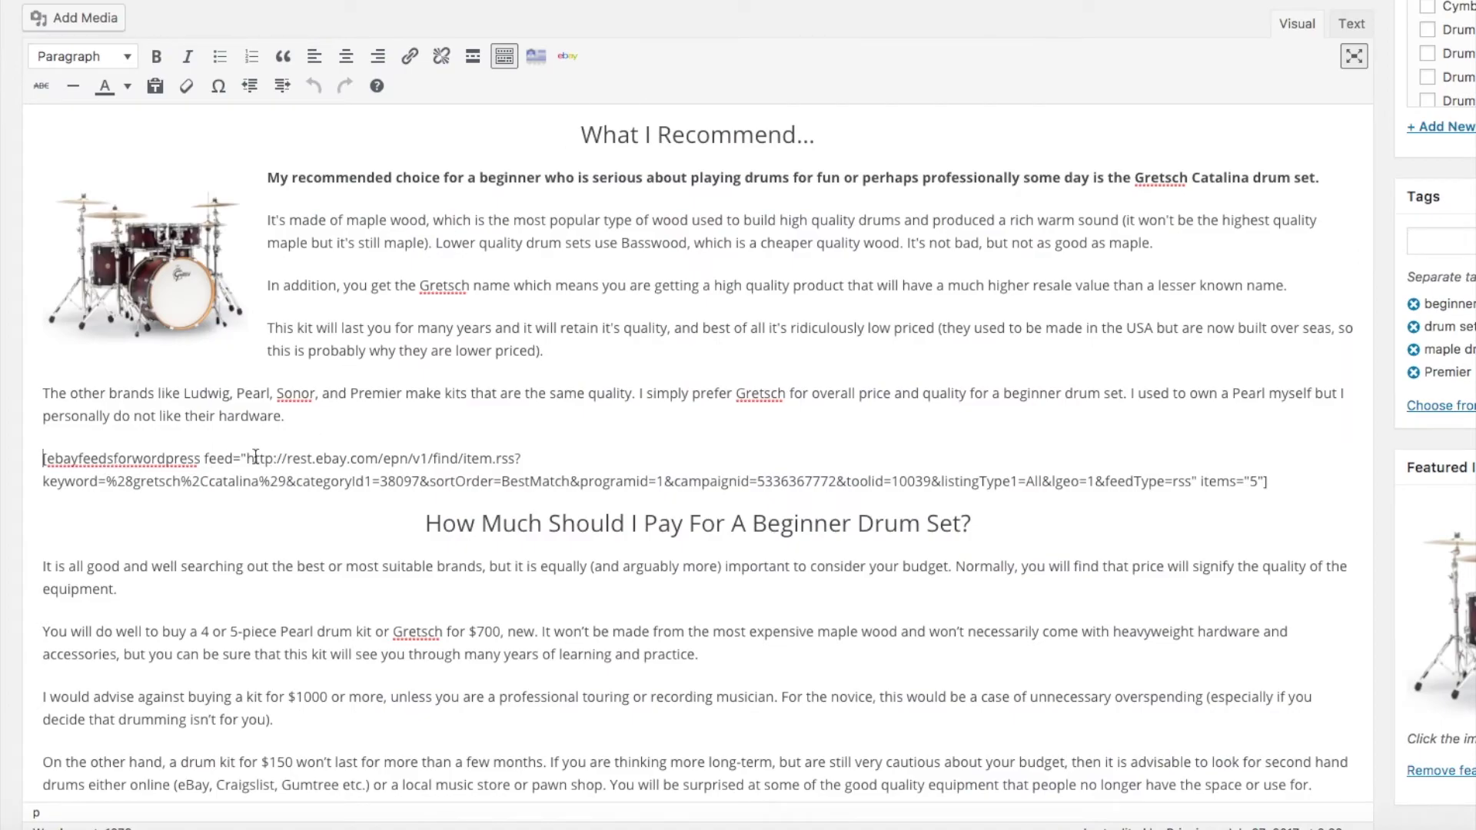
pyautogui.moveTo(247, 458); pyautogui.dragTo(1193, 481)
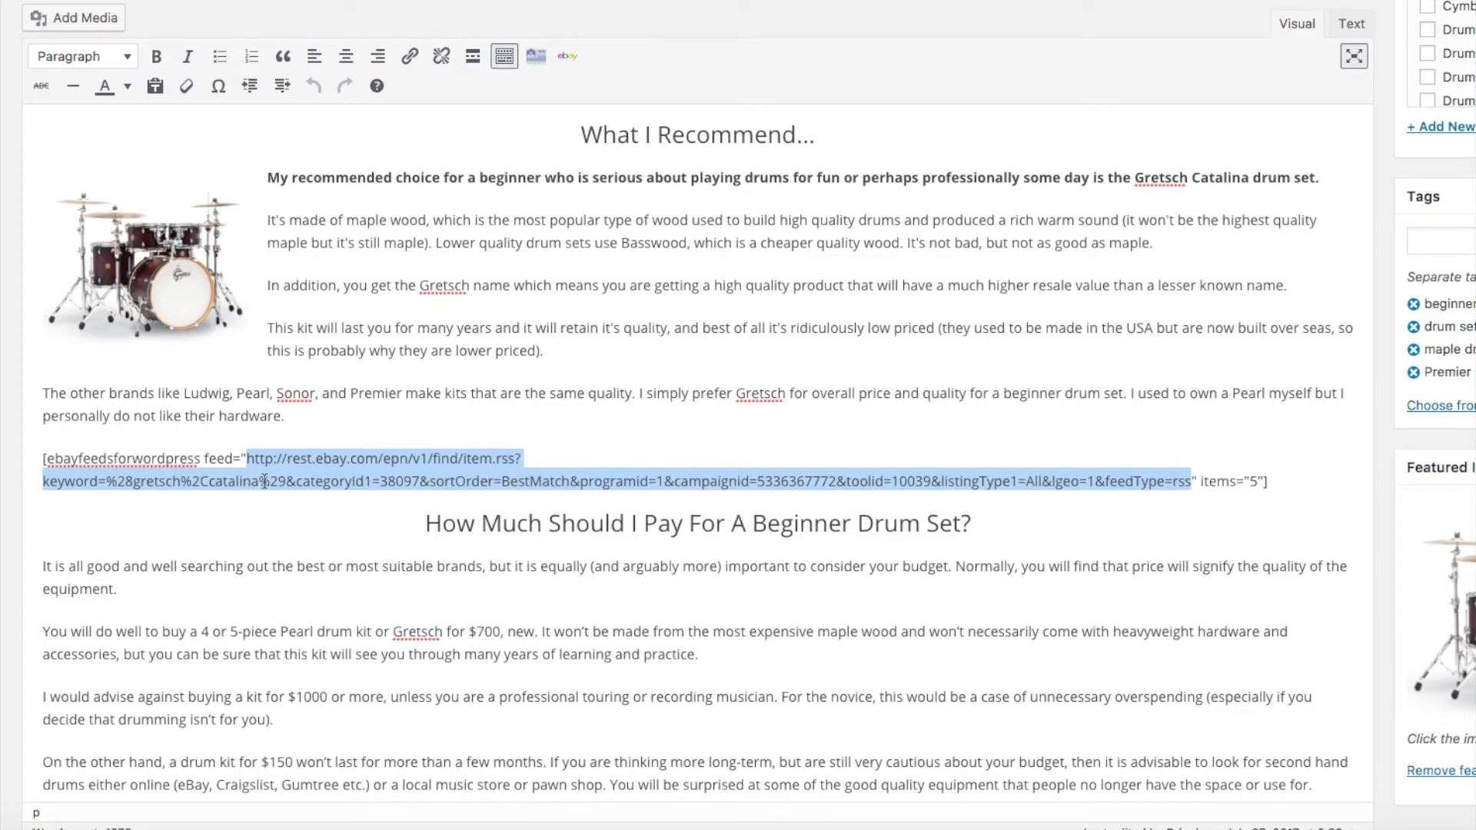
pyautogui.click(659, 369)
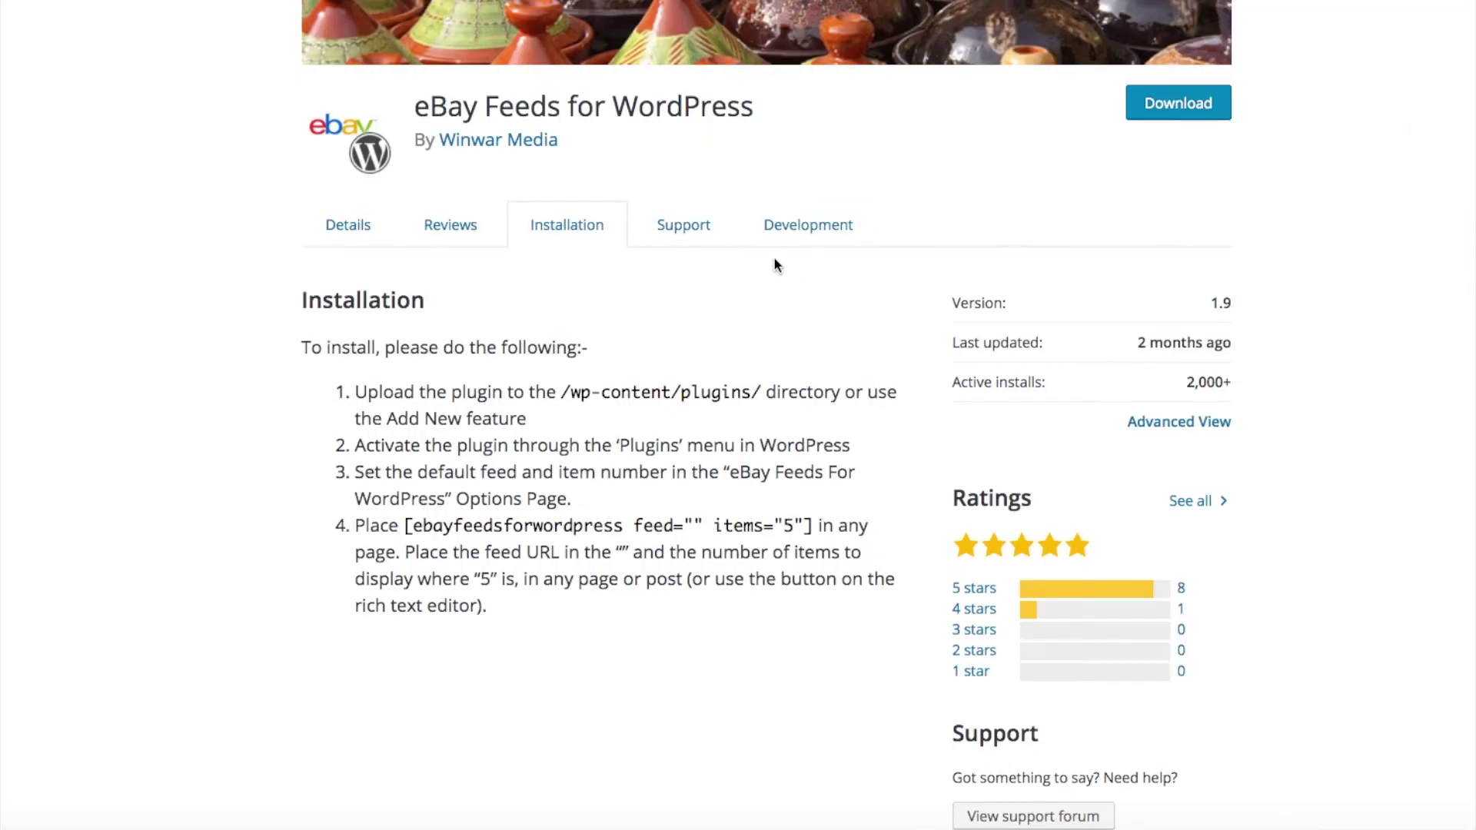
pyautogui.scroll(-2, 774, 264)
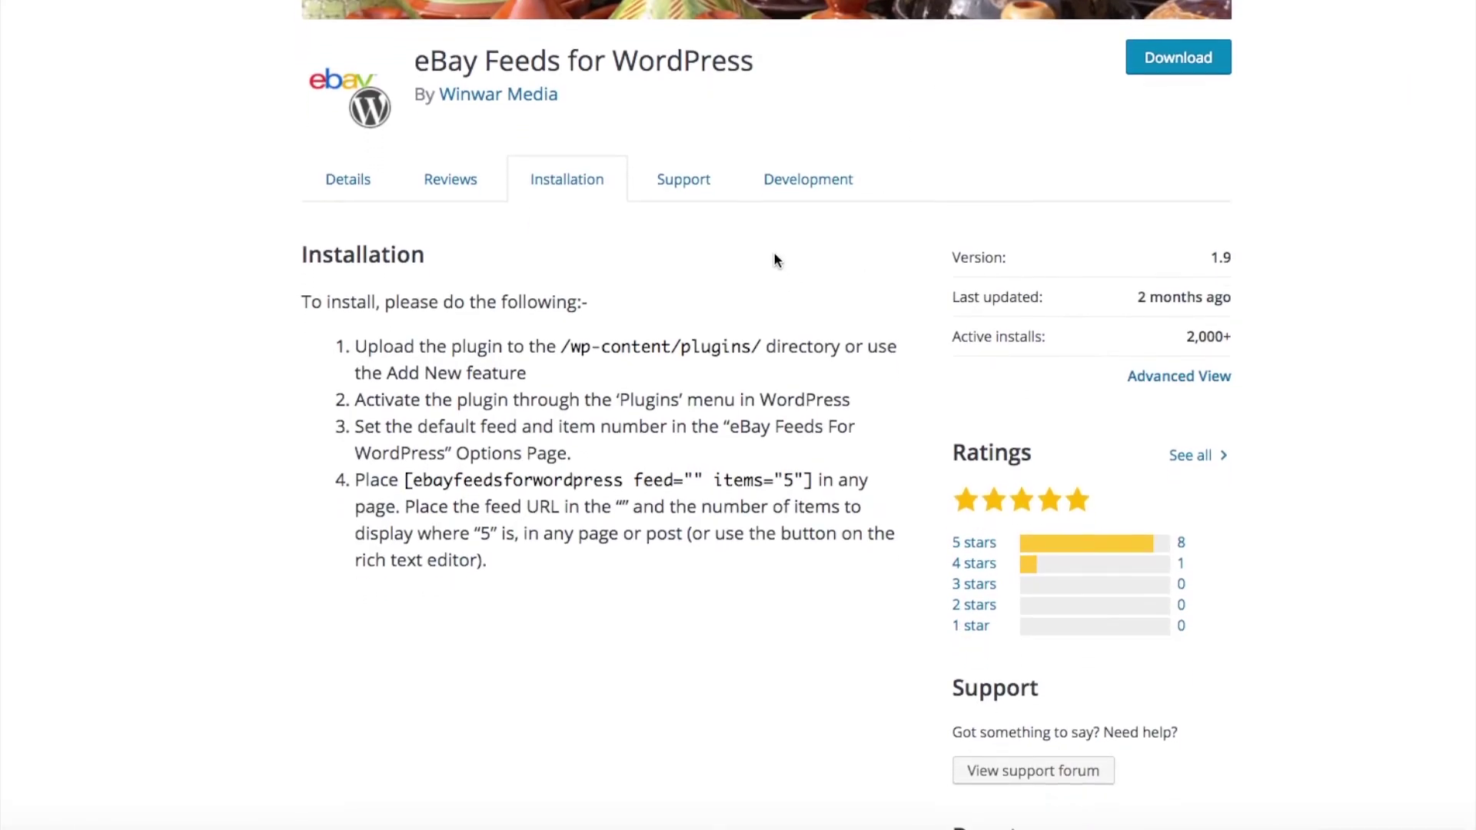
pyautogui.scroll(-1, 774, 255)
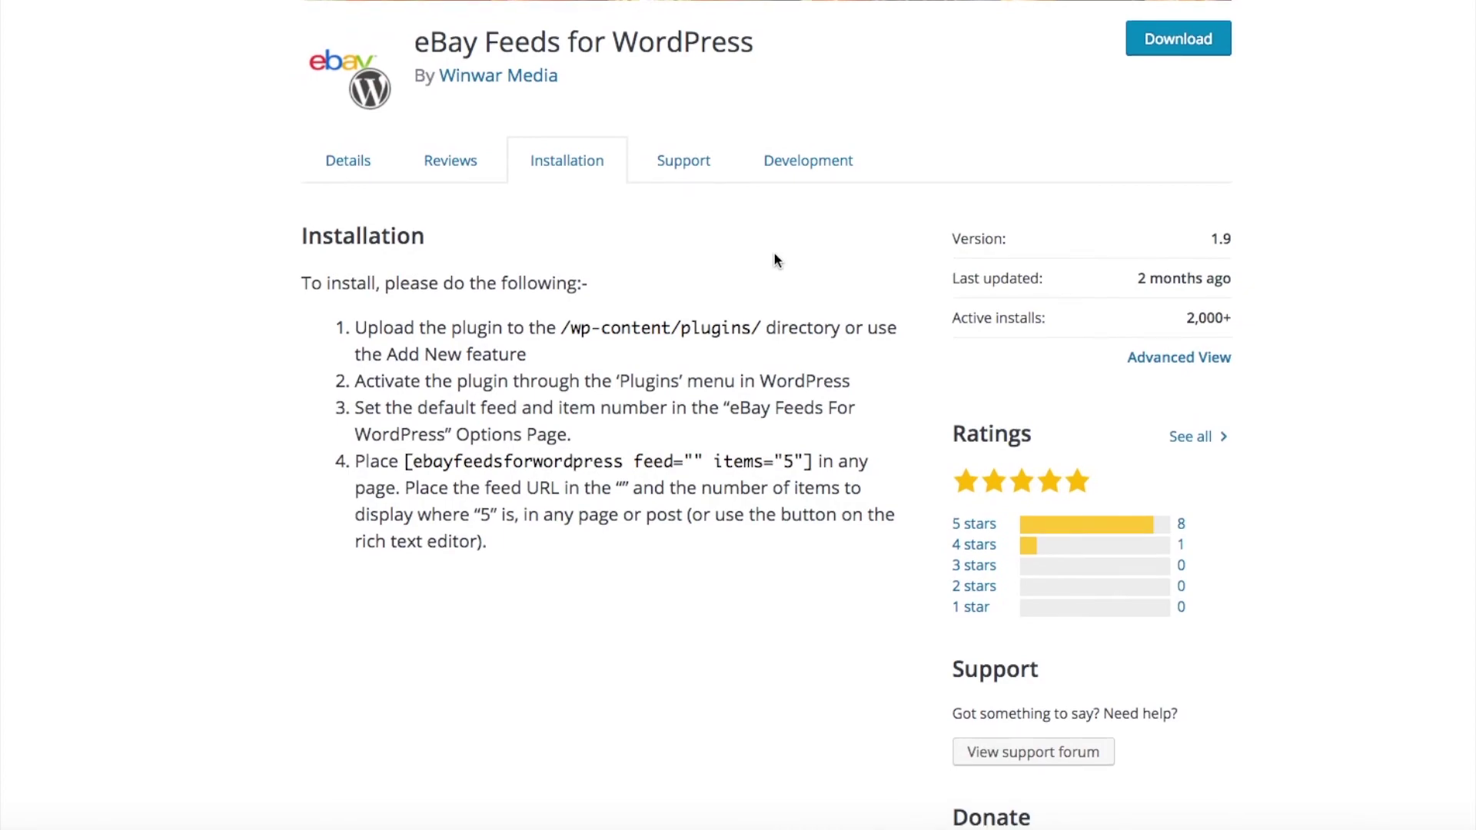